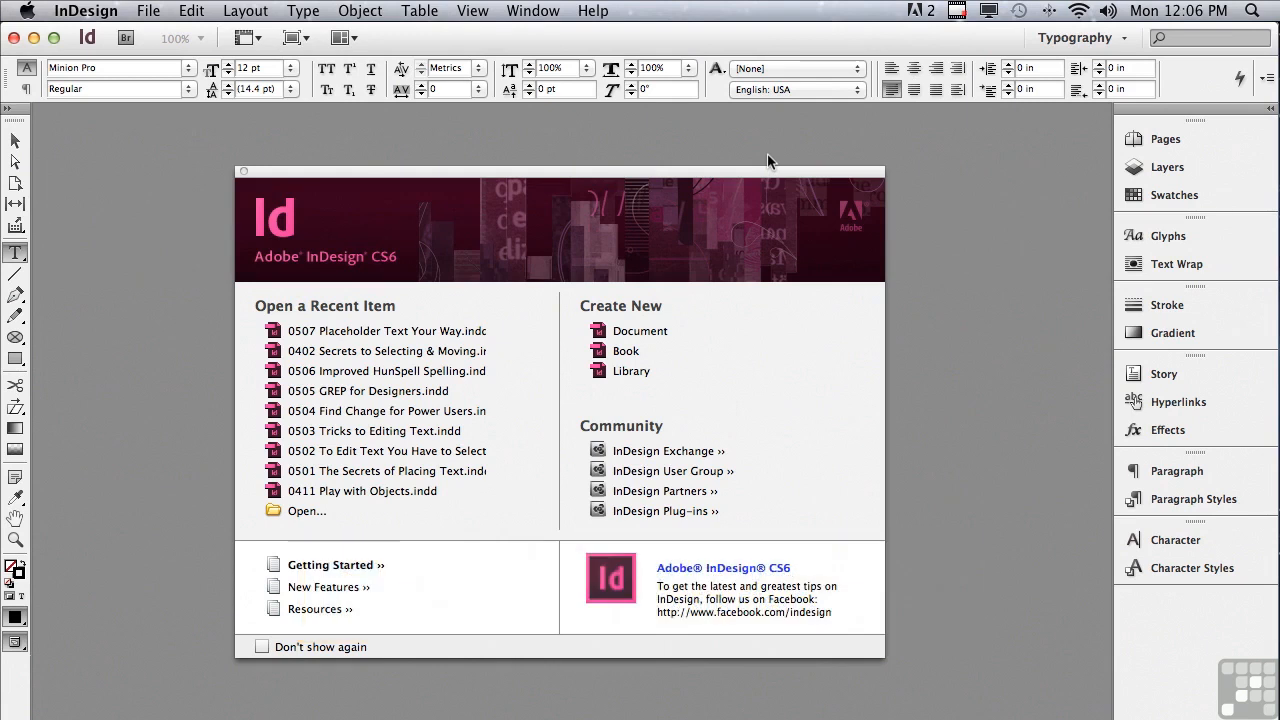
Open the document 0508 Make Your Type Format Itself.indd from the InDesign CS6 sample layouts folder
click(147, 12)
click(155, 49)
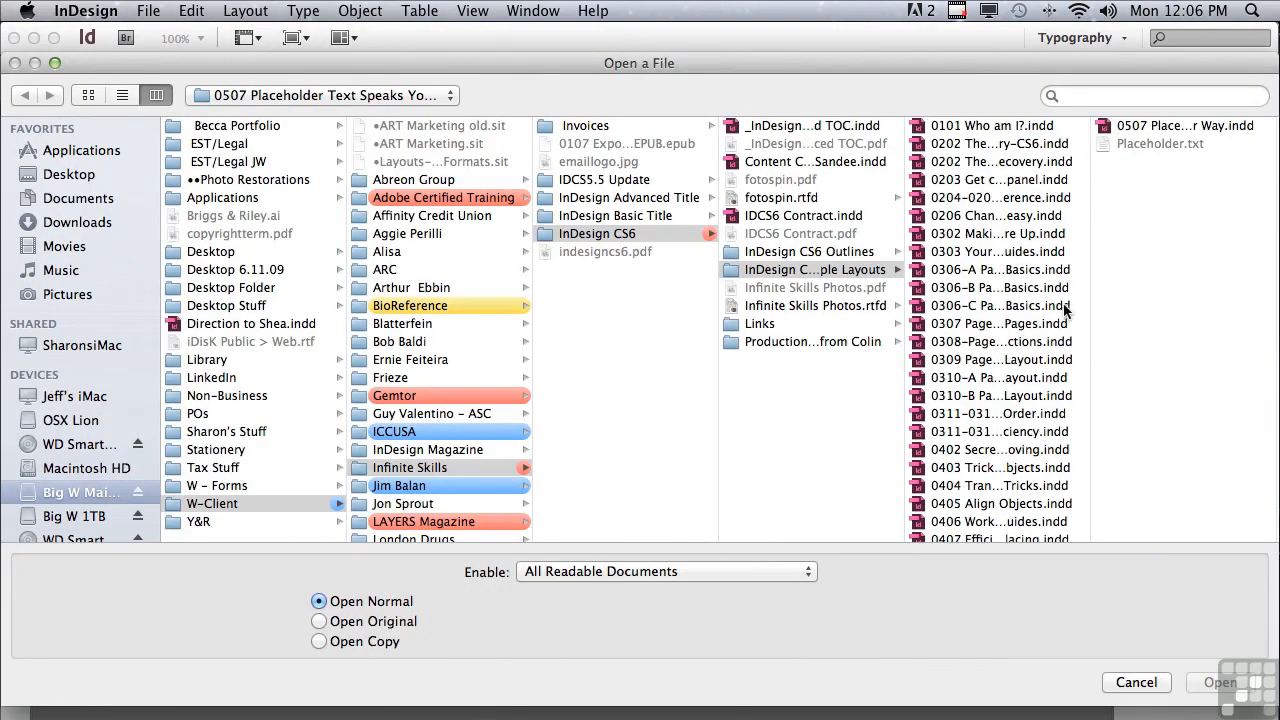
drag(1086, 313, 1071, 476)
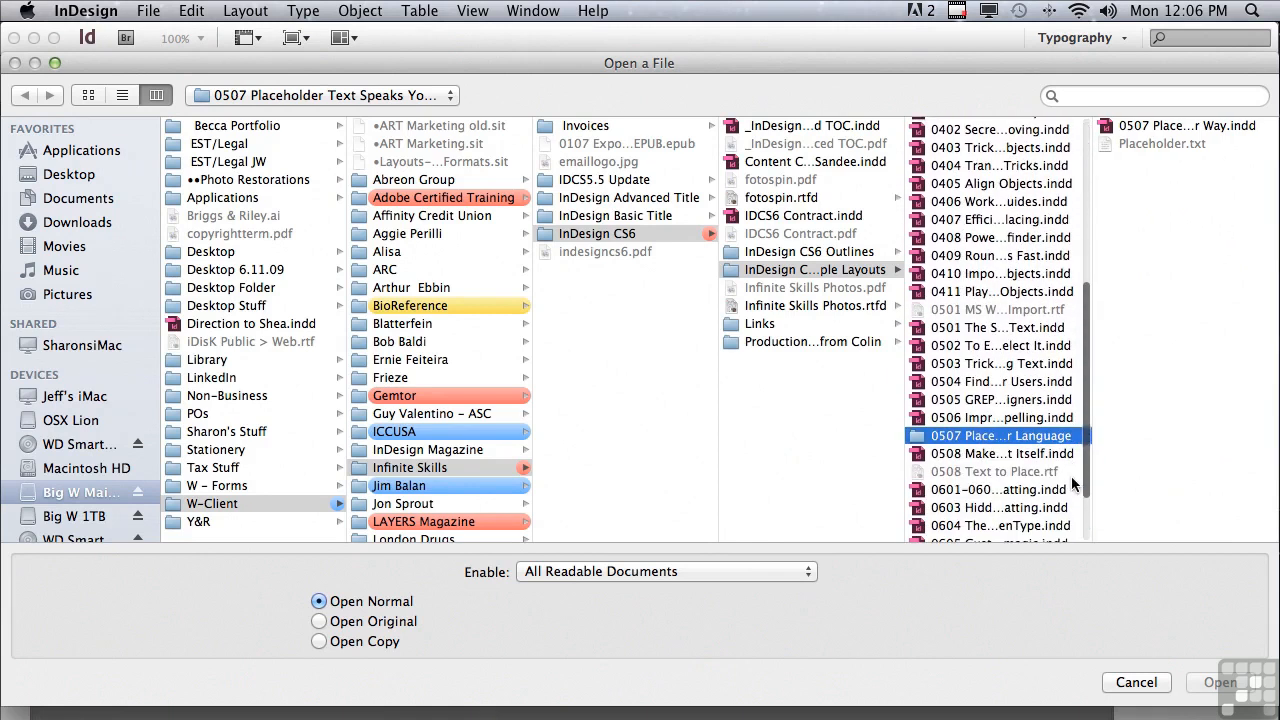
click(1031, 455)
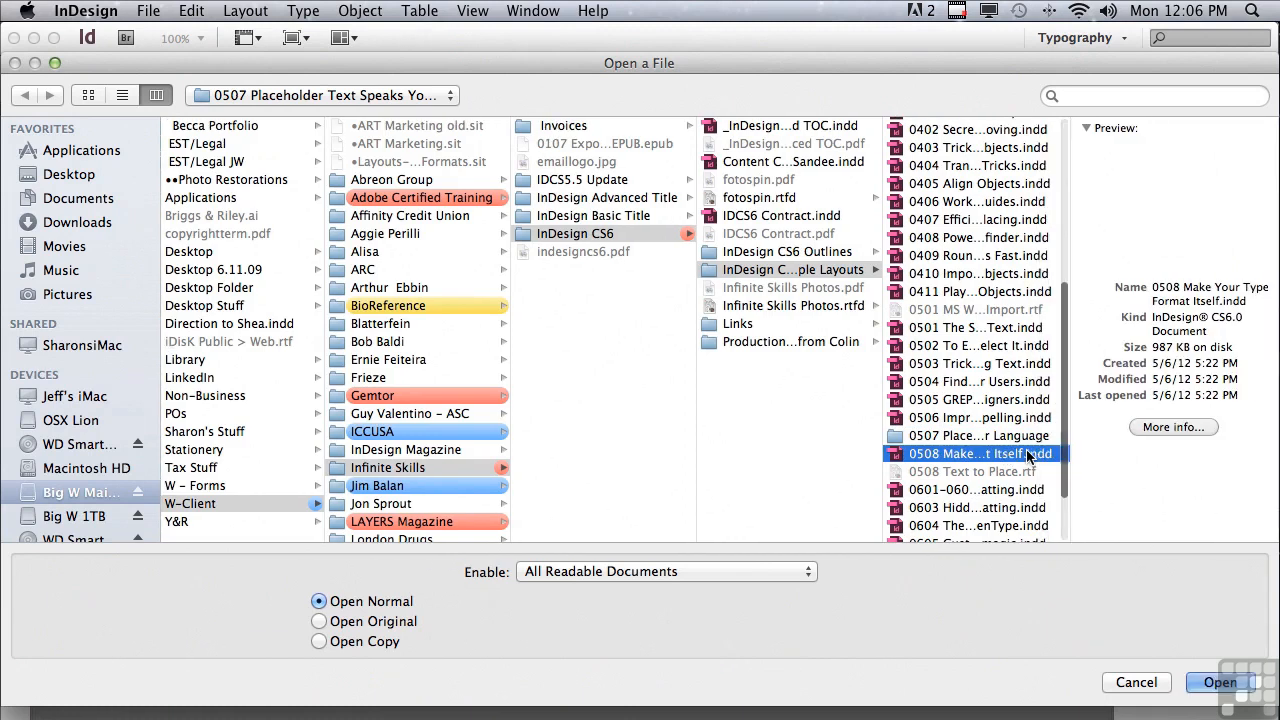
click(1198, 682)
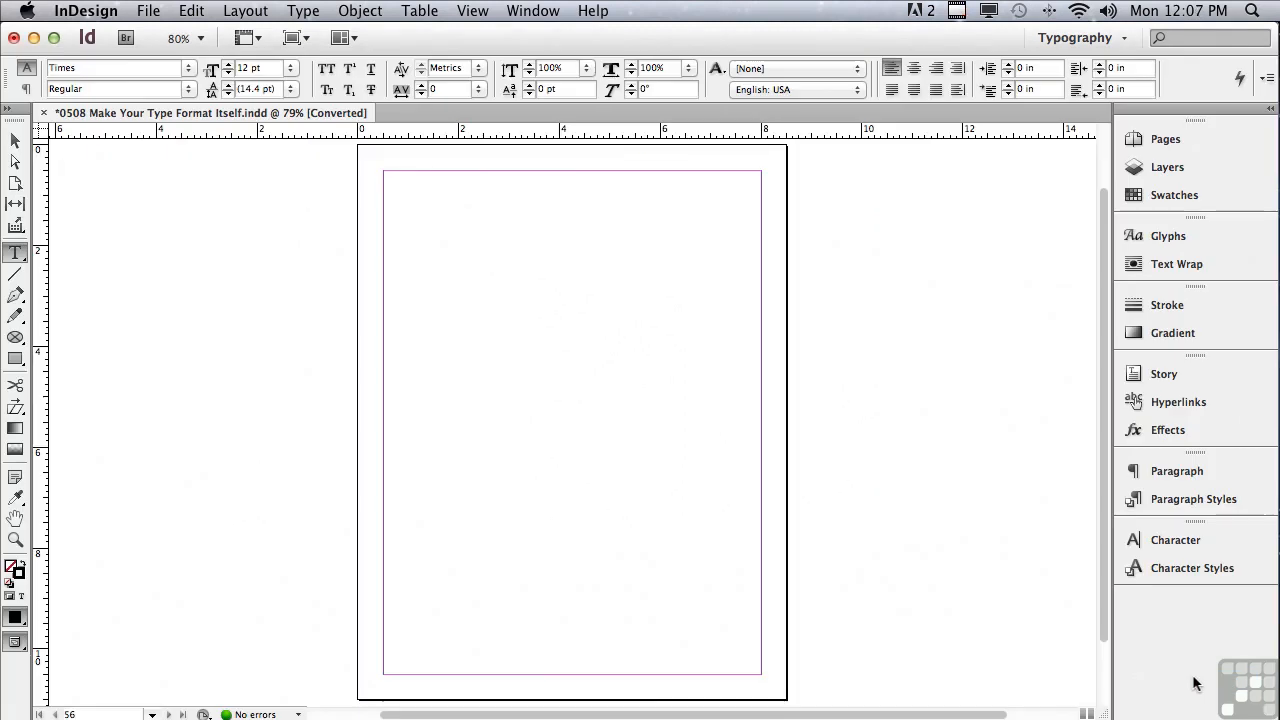
Start placing the file 0508 Text to Place.rtf with its RTF import options shown
click(147, 11)
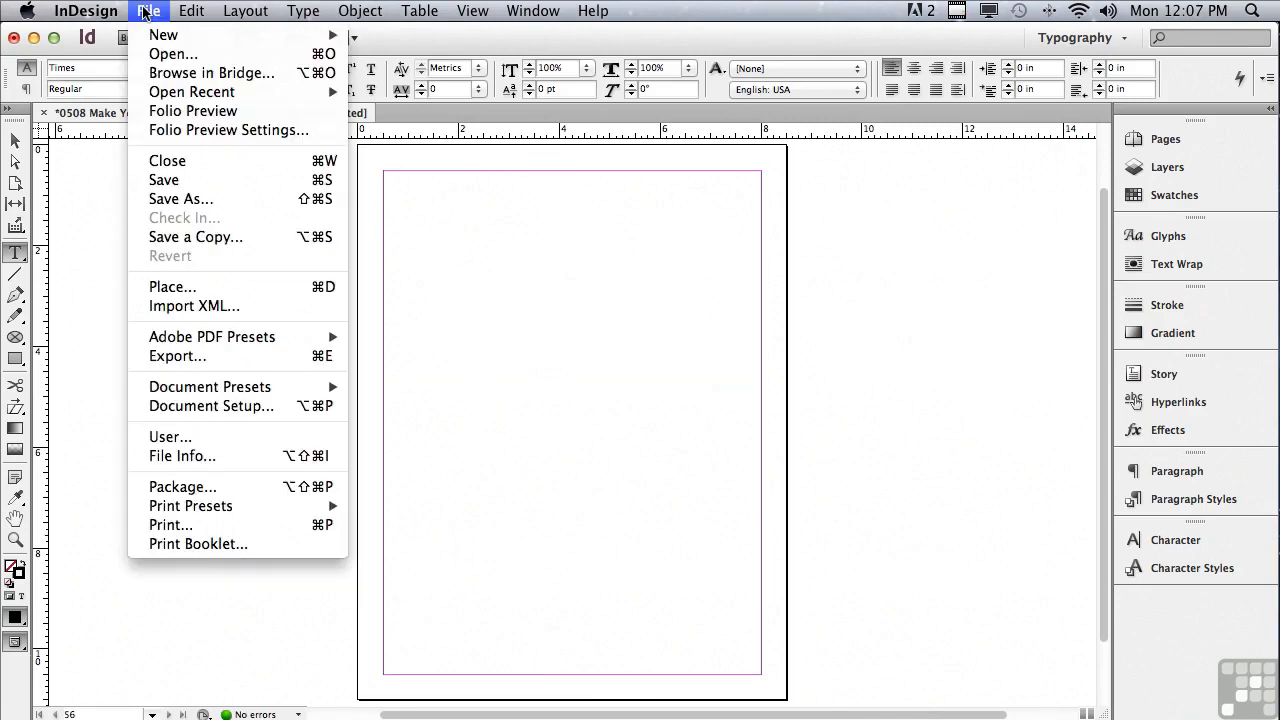
click(181, 292)
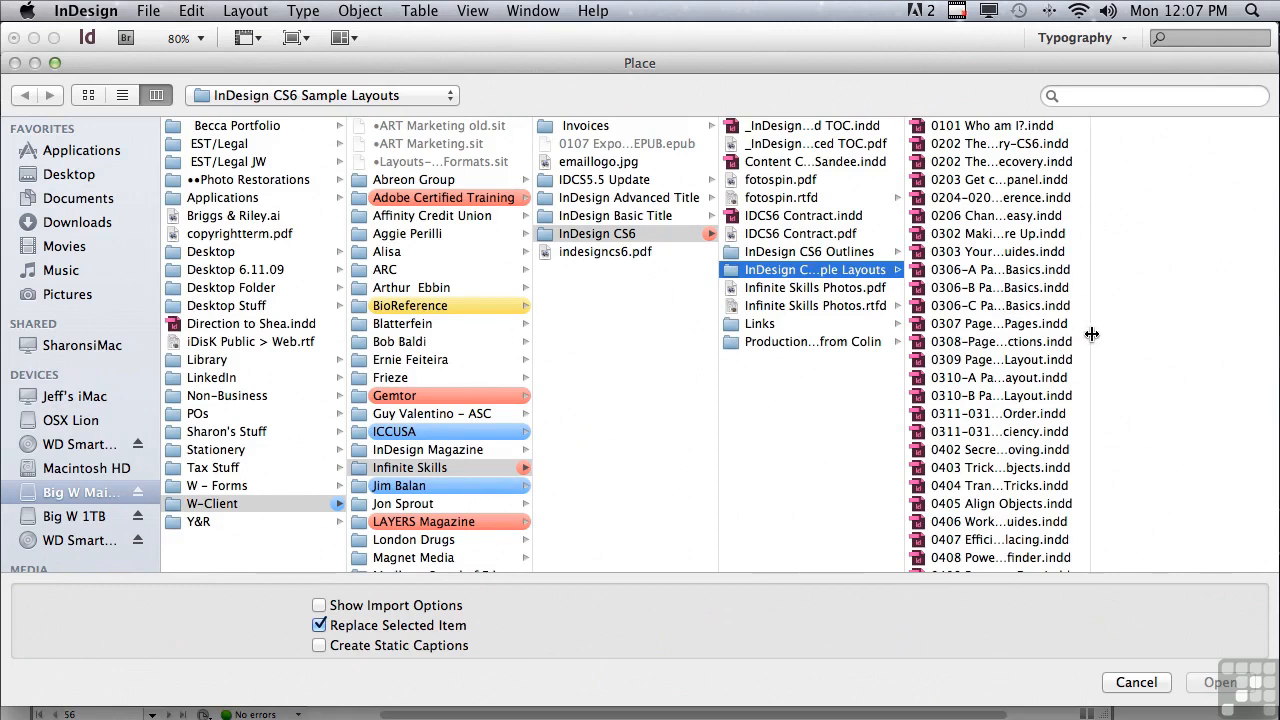
drag(1090, 334, 1101, 336)
scroll(1094, 349, down, 1)
scroll(1094, 355, down, 6)
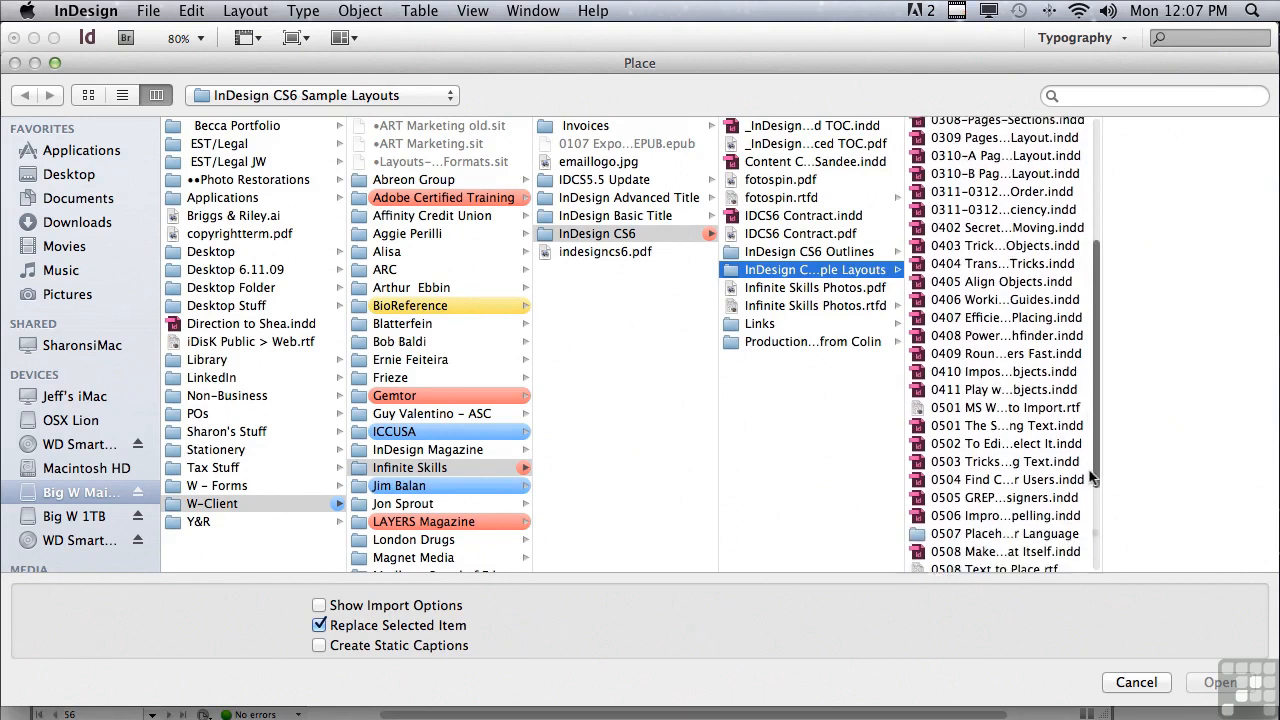
click(979, 459)
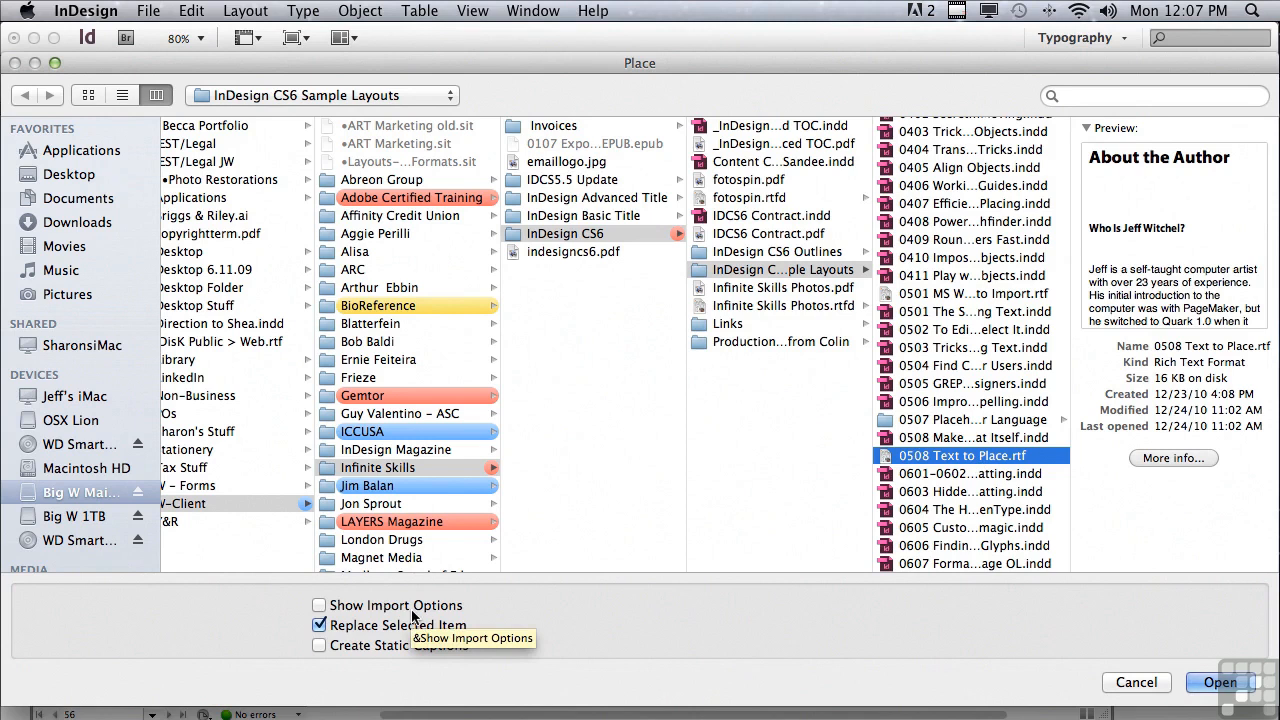
key(shift)
shift+click(1214, 684)
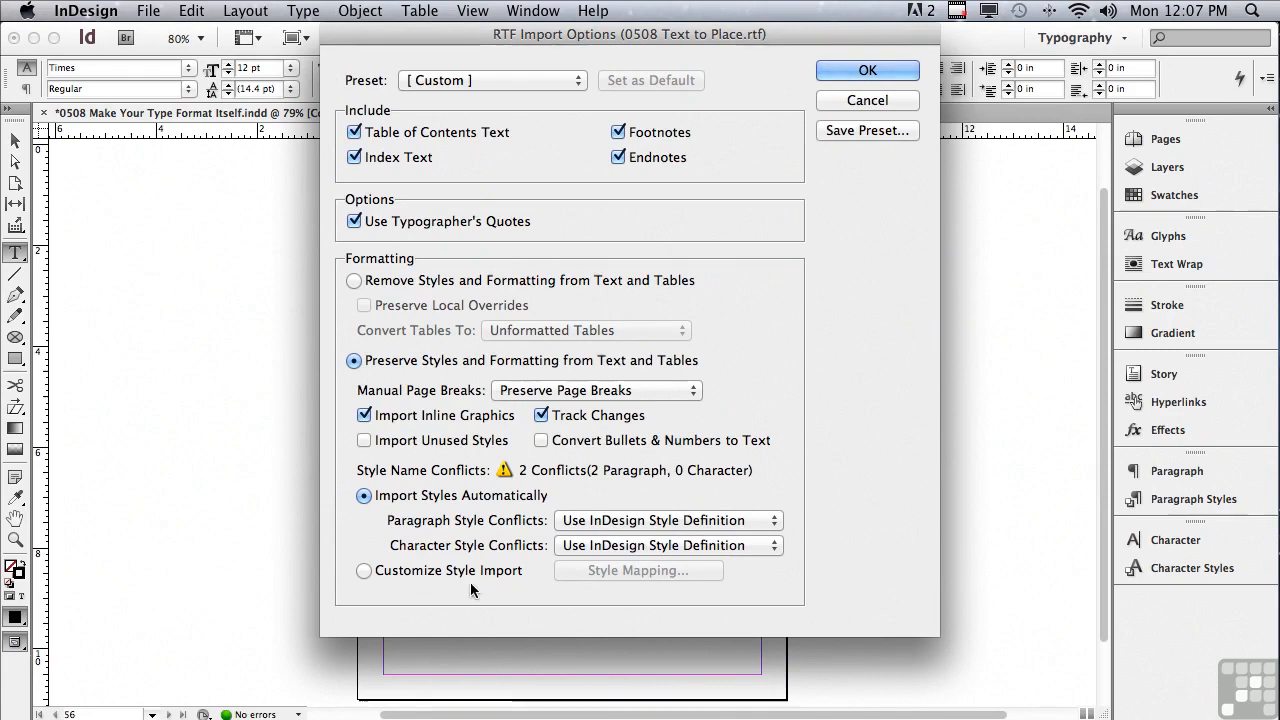
Customize the style import and map the RTF style Chapter Headline to the InDesign style Section Headline
click(365, 571)
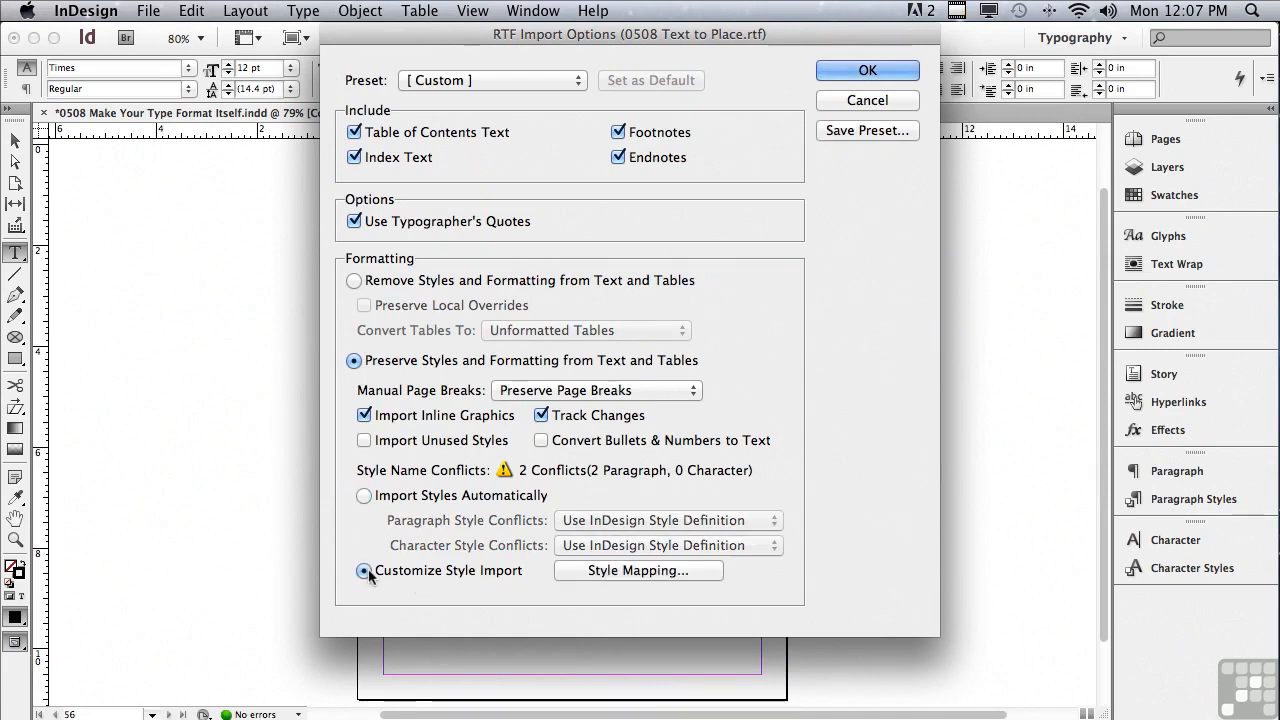
click(577, 570)
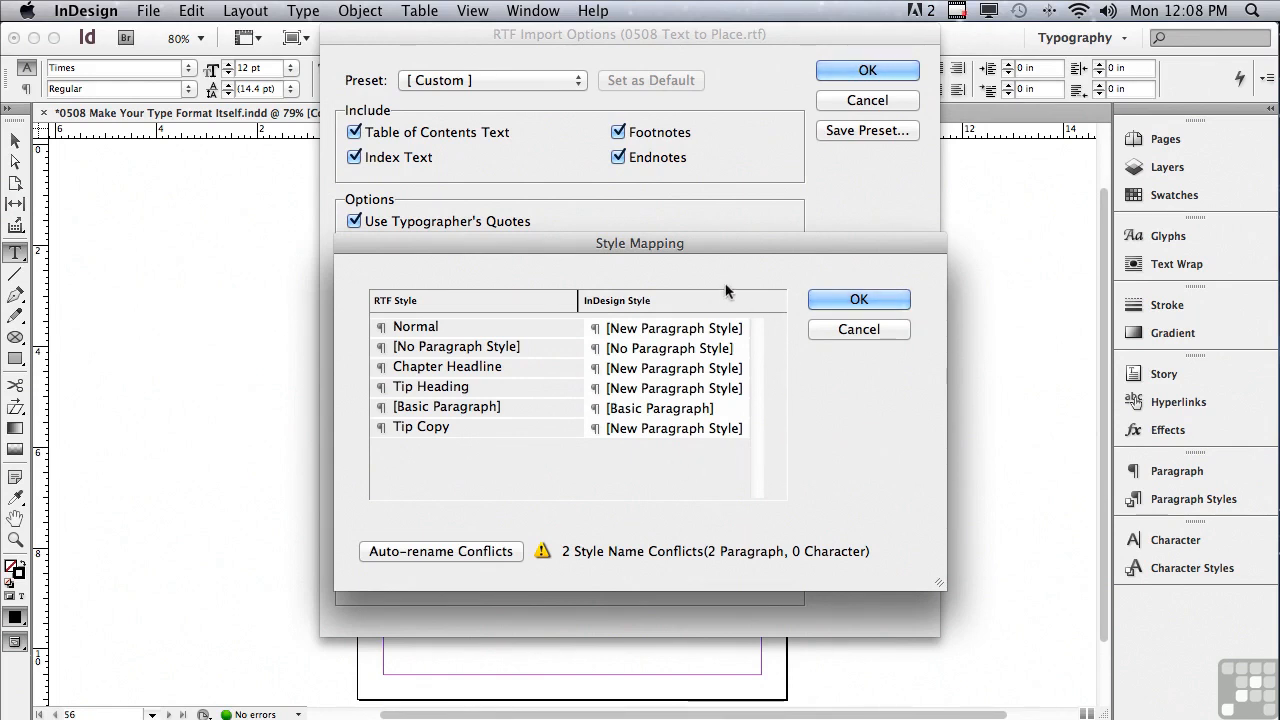
click(424, 373)
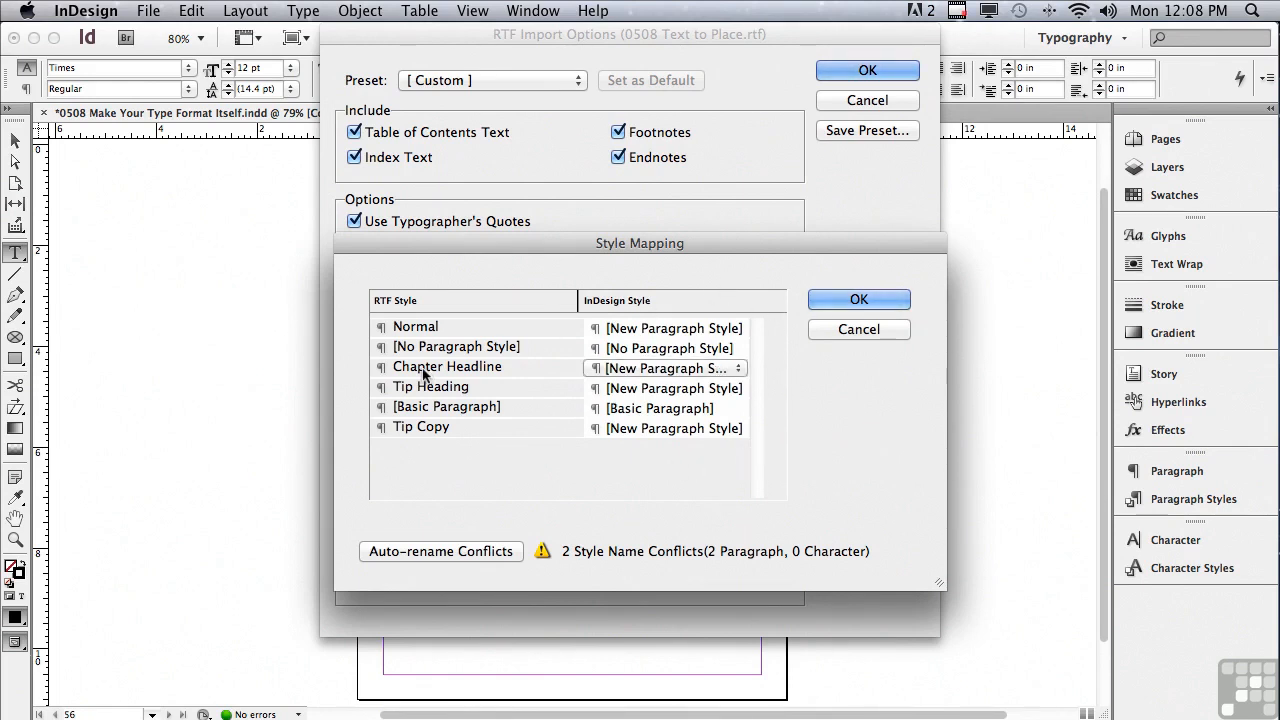
click(646, 372)
click(659, 442)
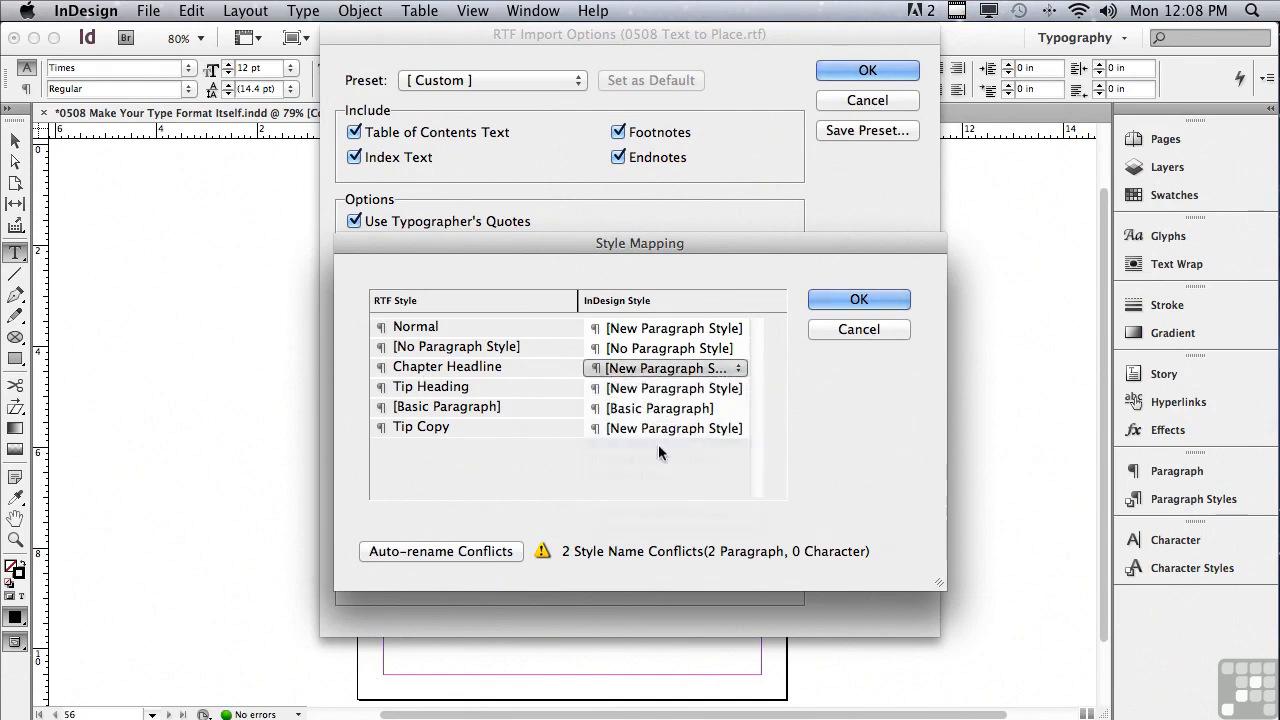
Map the RTF style Tip Heading to Heading for Tips and Tip Copy to Body Text, and accept the style mapping
click(435, 393)
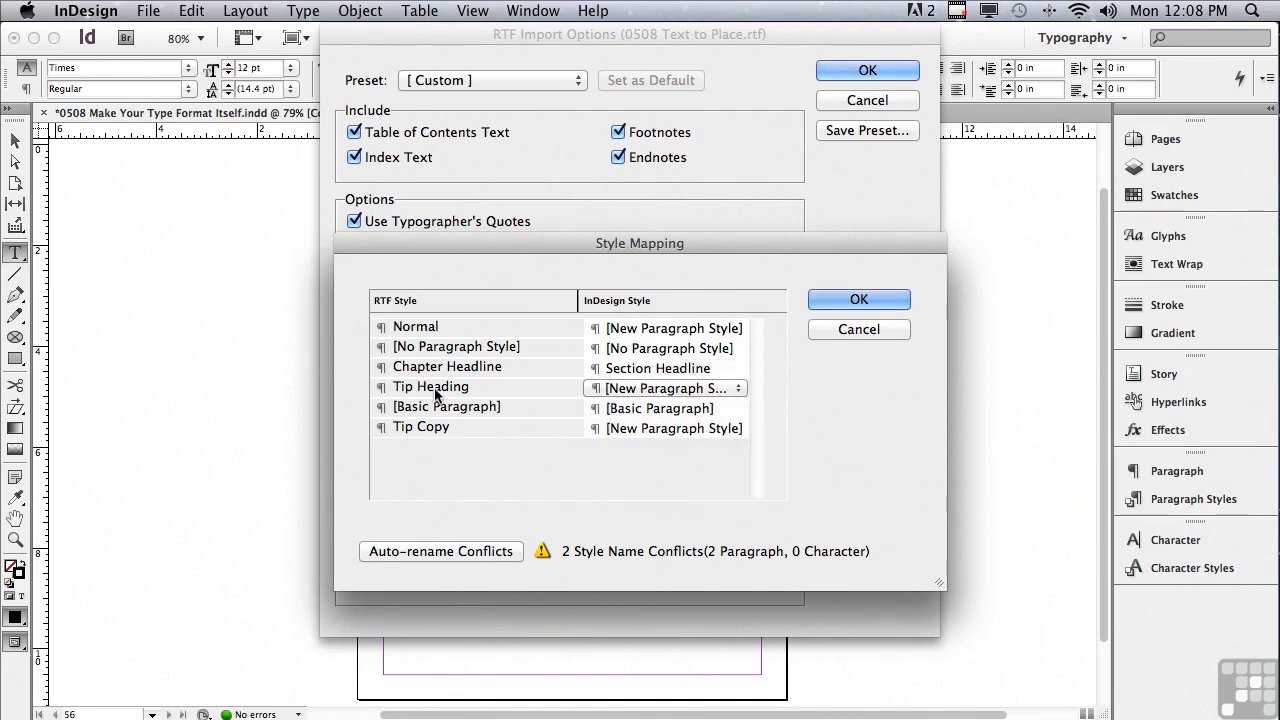
click(637, 392)
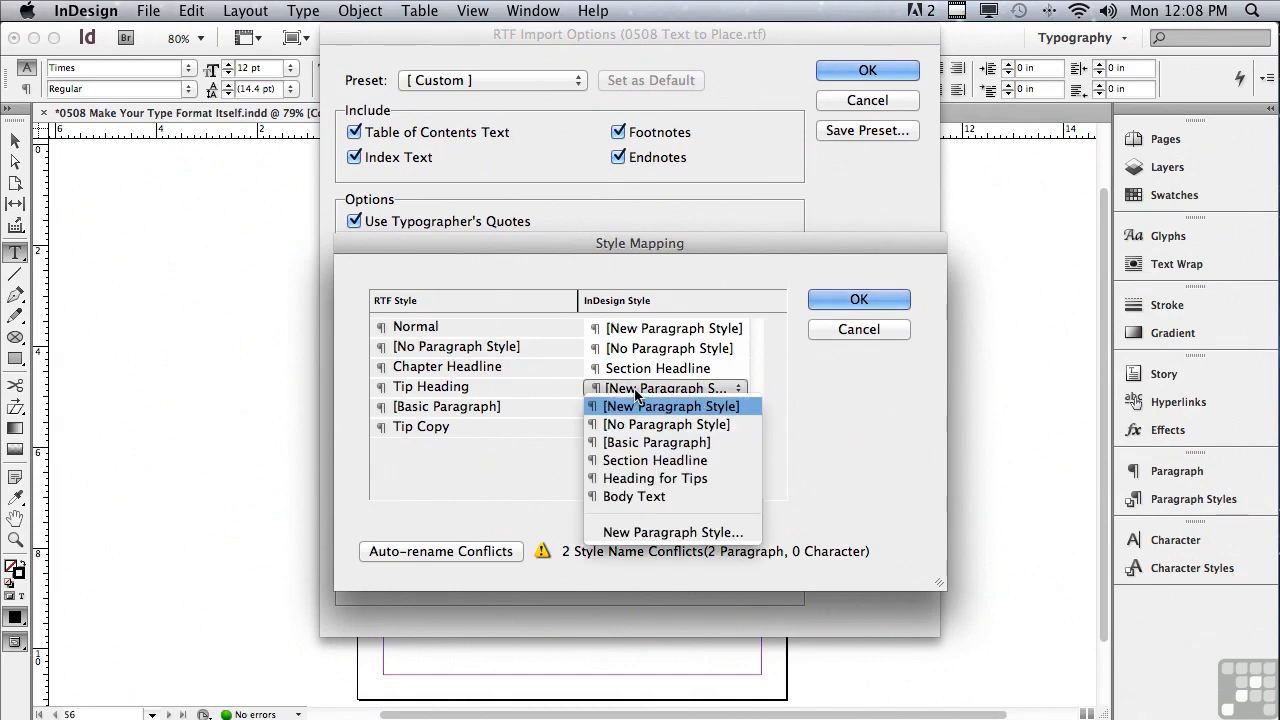
click(651, 485)
click(416, 431)
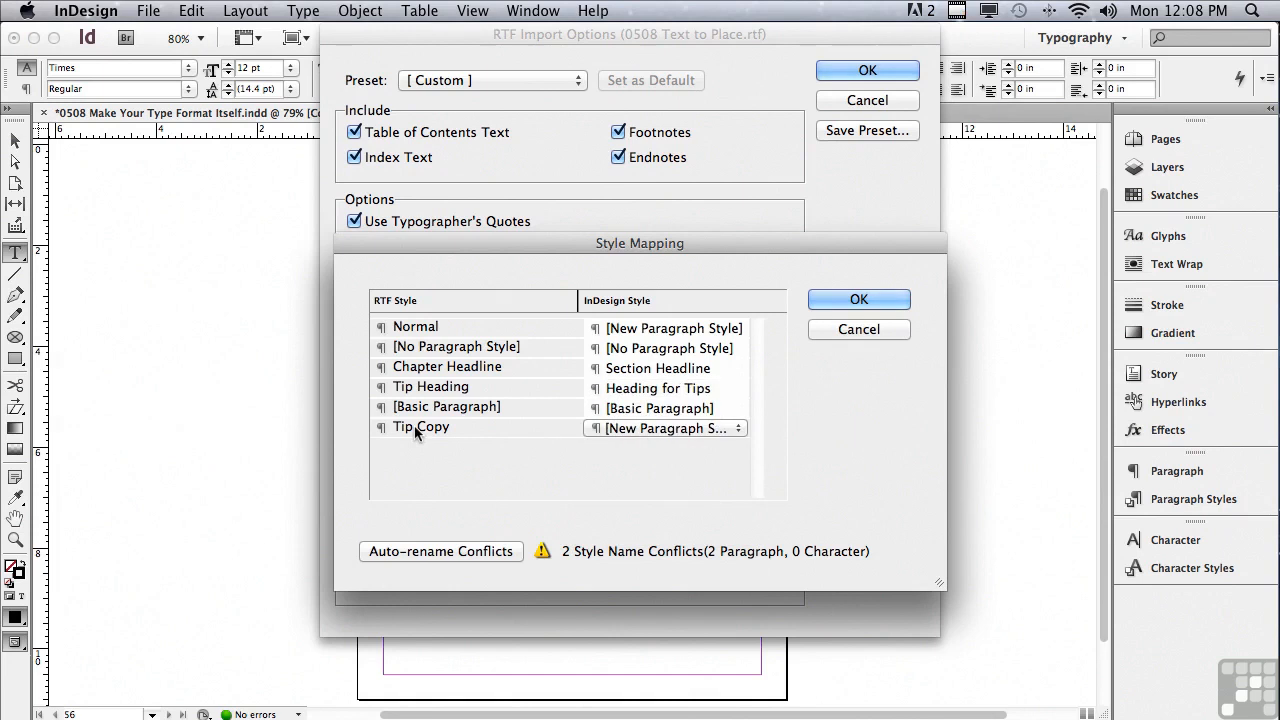
click(625, 430)
click(641, 534)
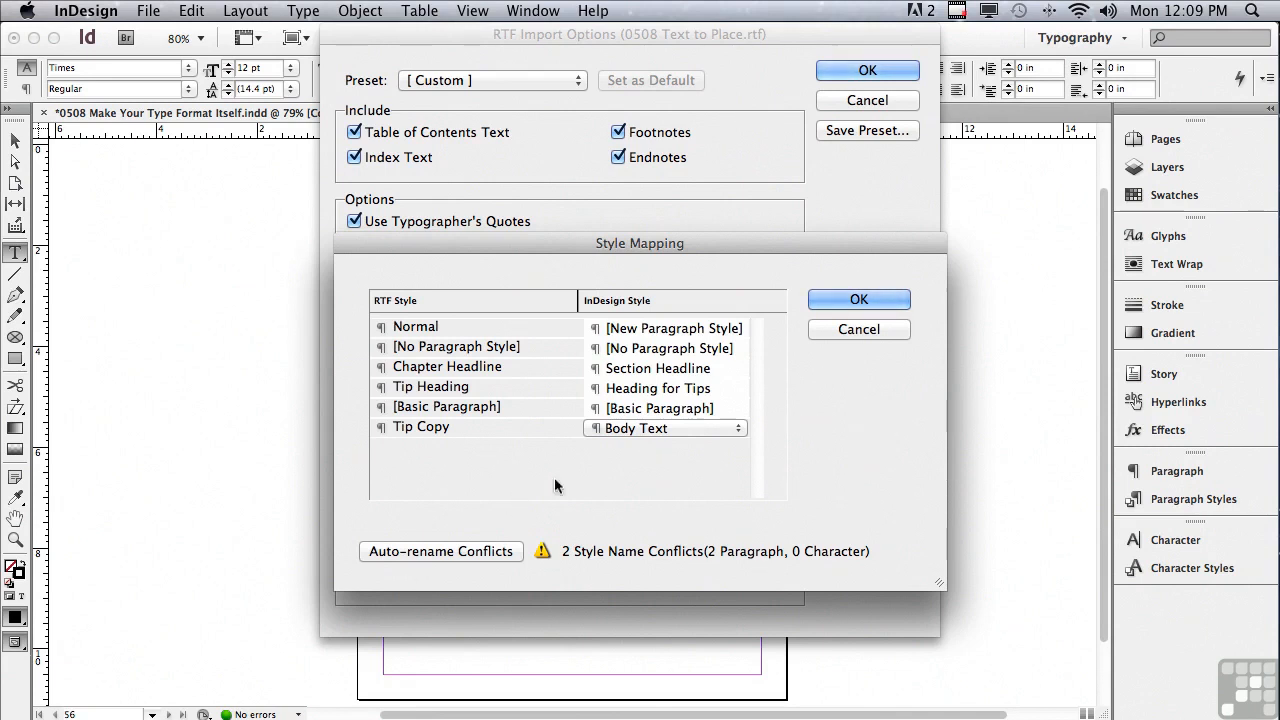
click(822, 300)
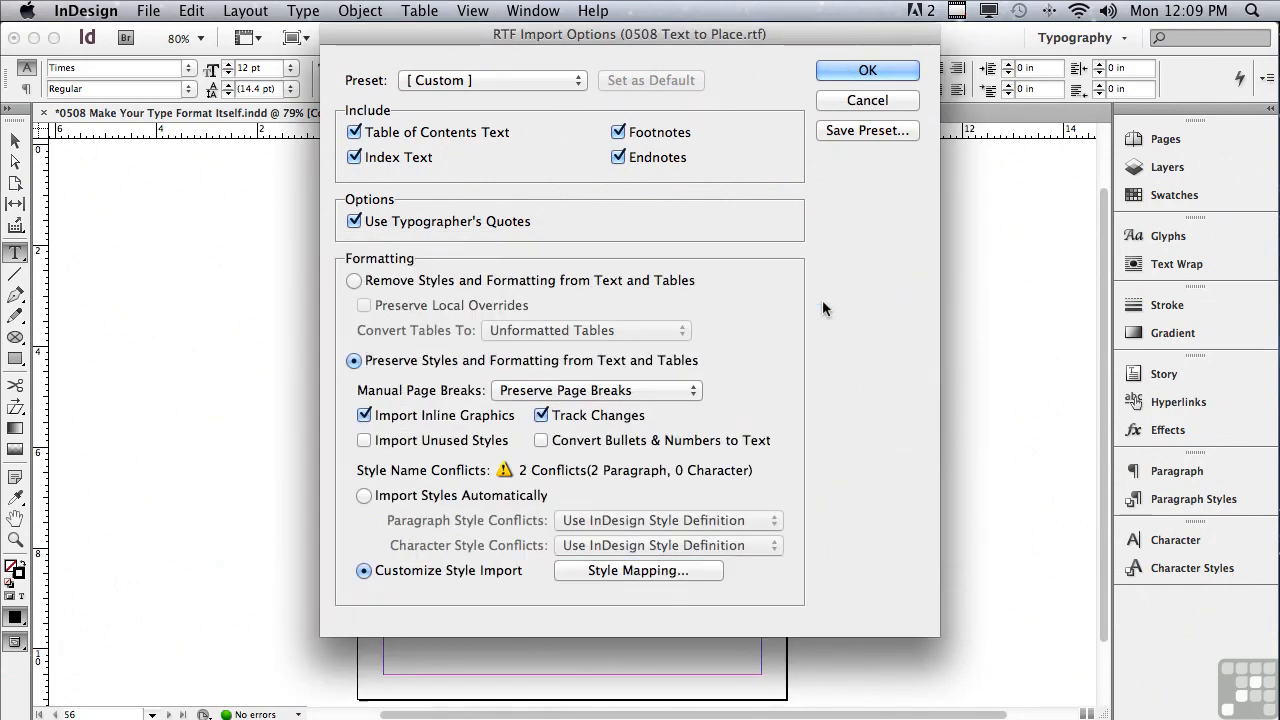
Accept the RTF import options and flow the loaded text onto the blank page within its margins
click(863, 73)
click(484, 232)
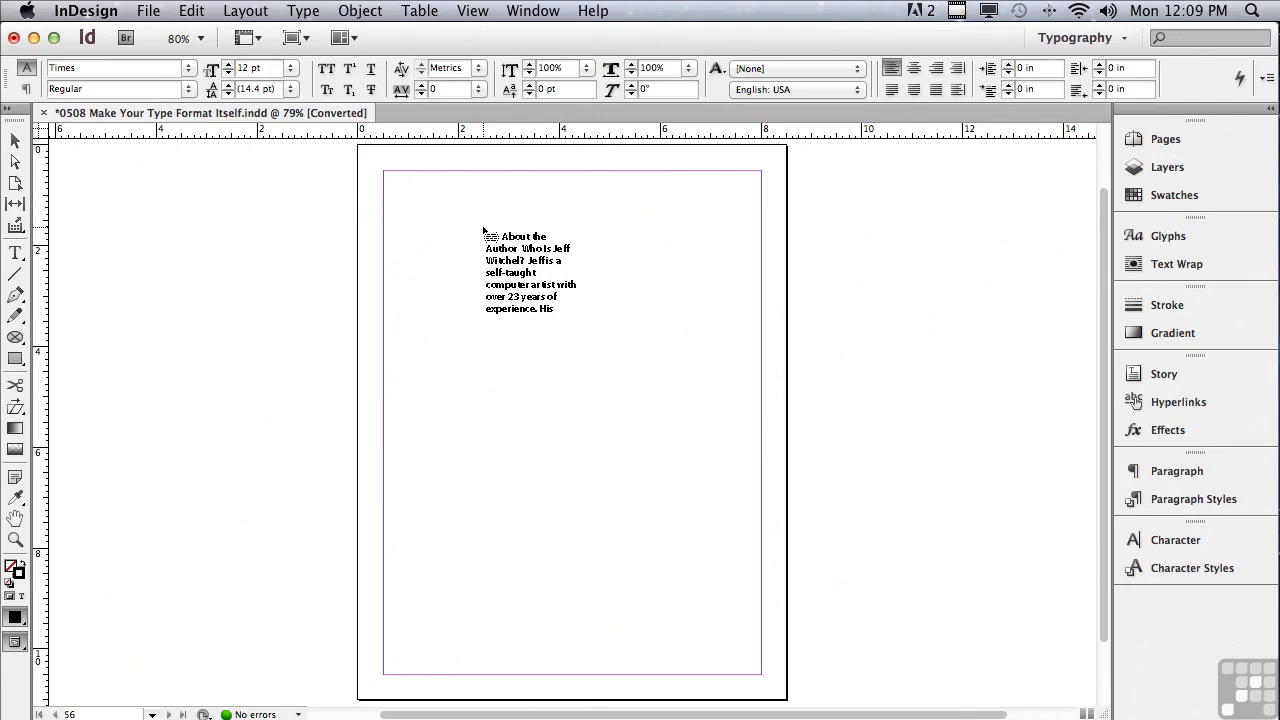
click(484, 230)
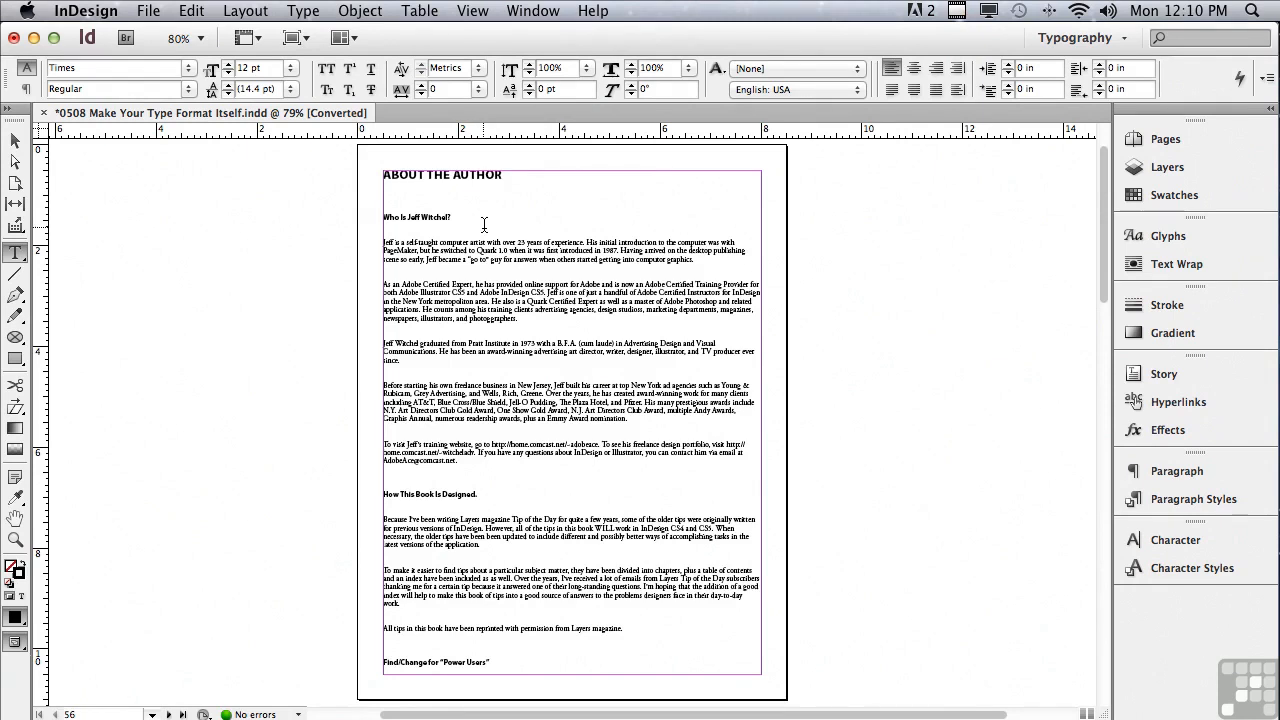
Display the document's paragraph styles and show the hidden characters in the placed text
click(15, 541)
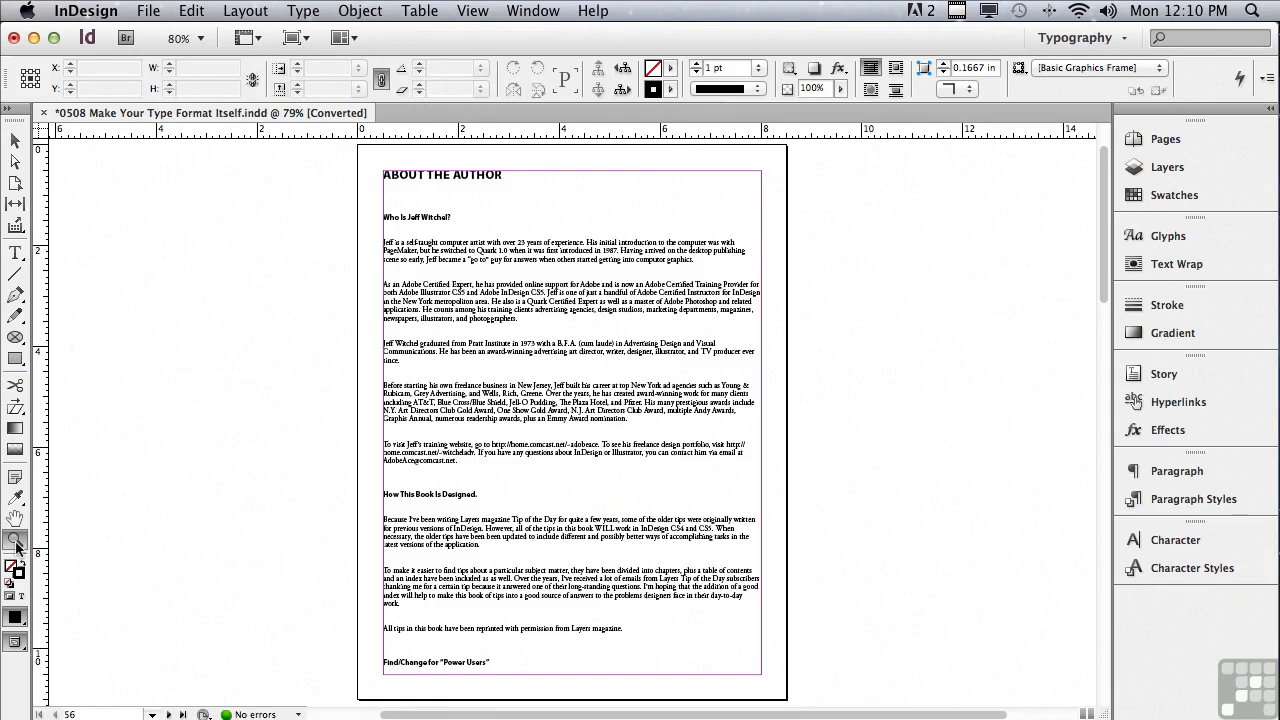
click(1189, 505)
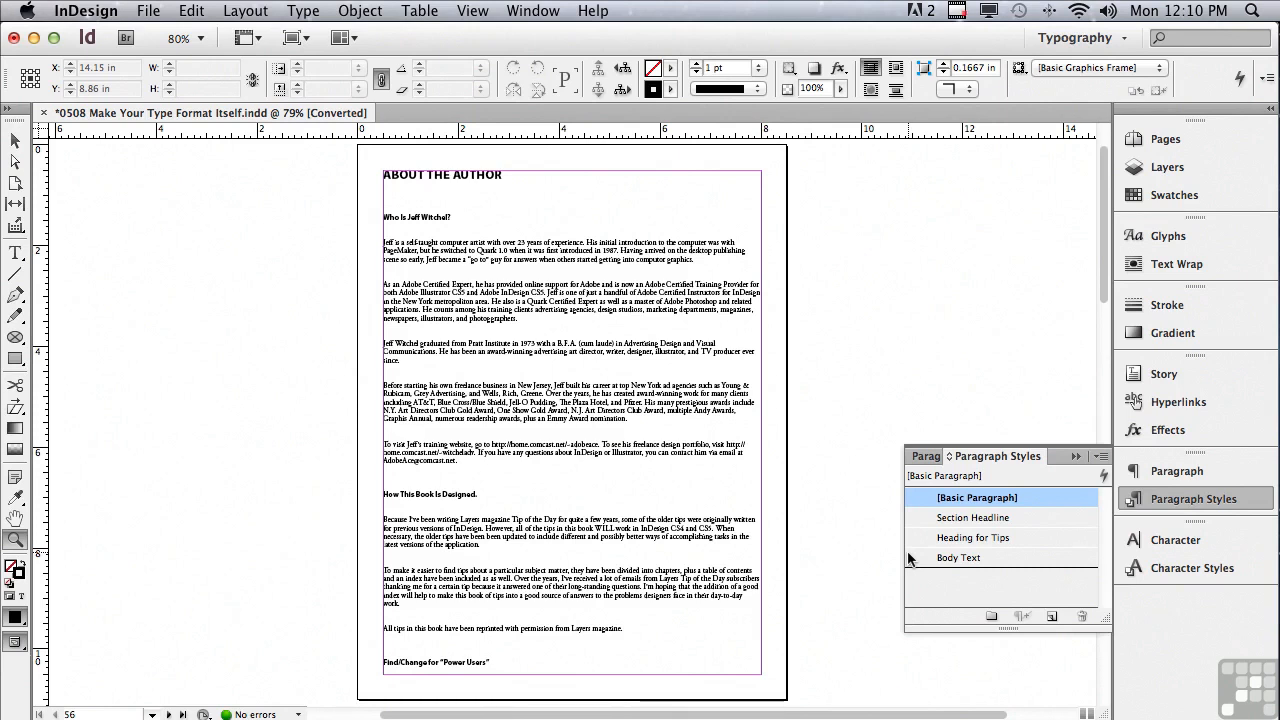
click(300, 12)
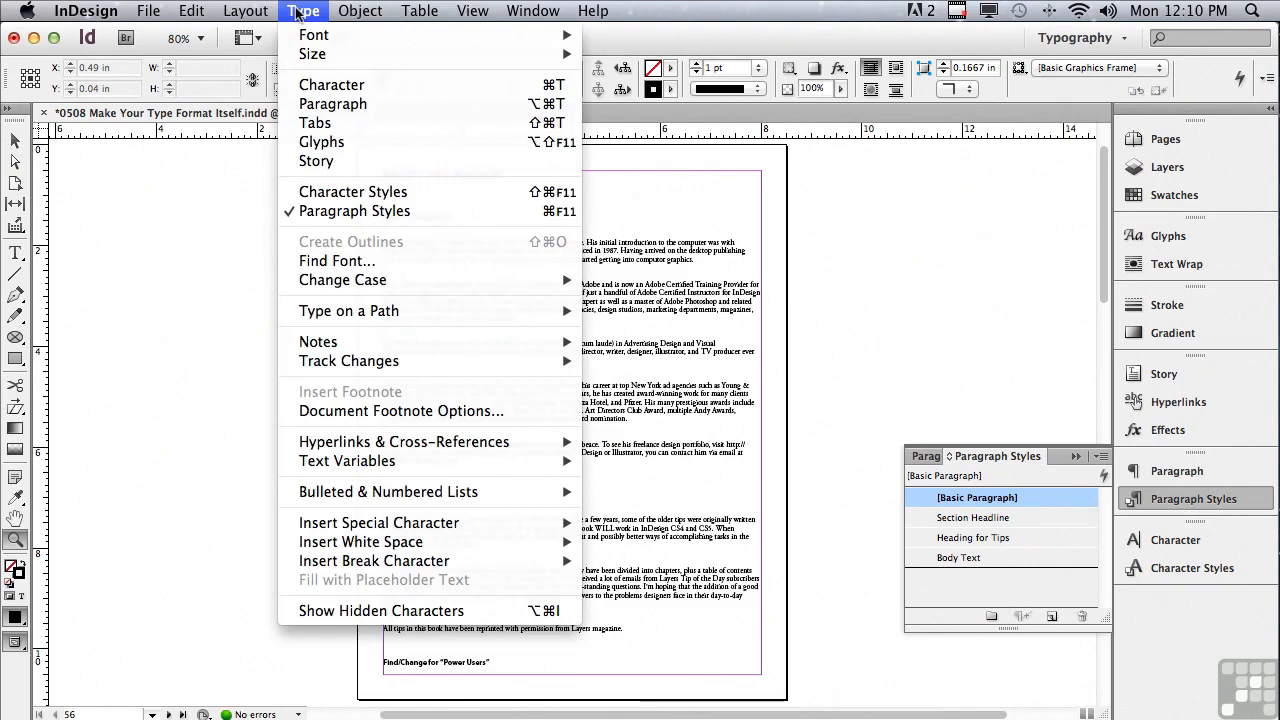
click(310, 610)
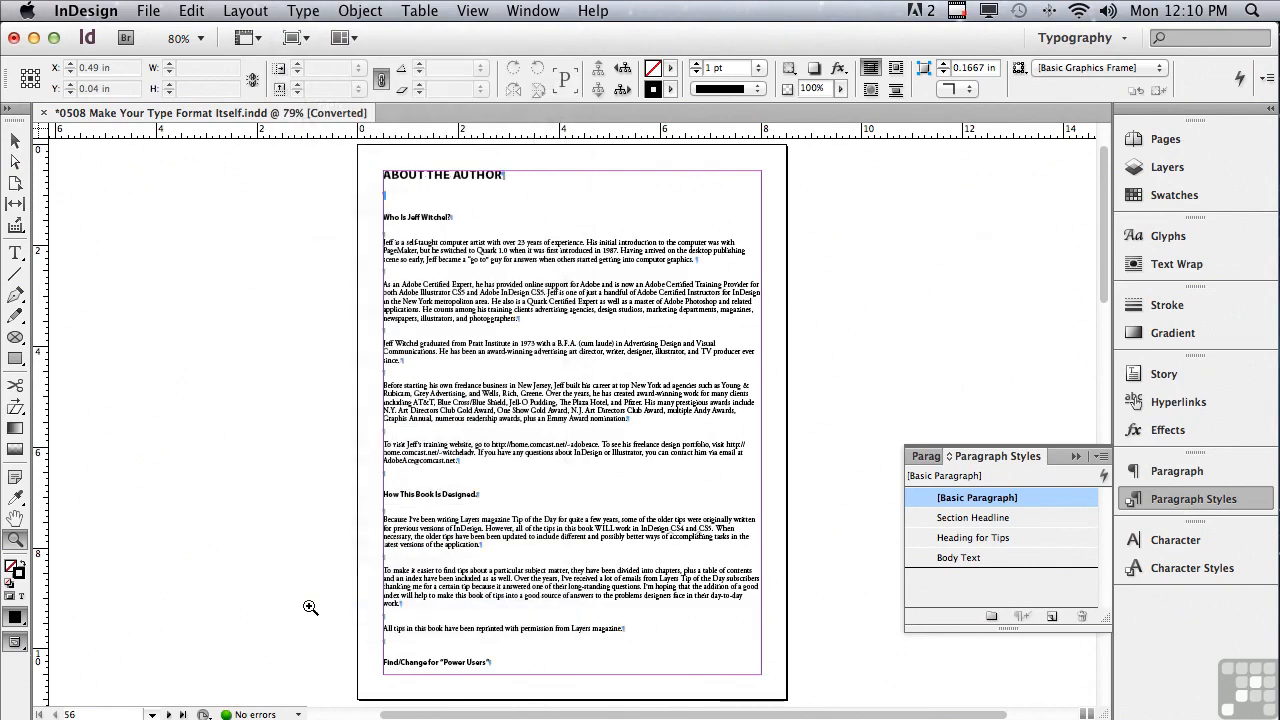
drag(355, 148, 804, 523)
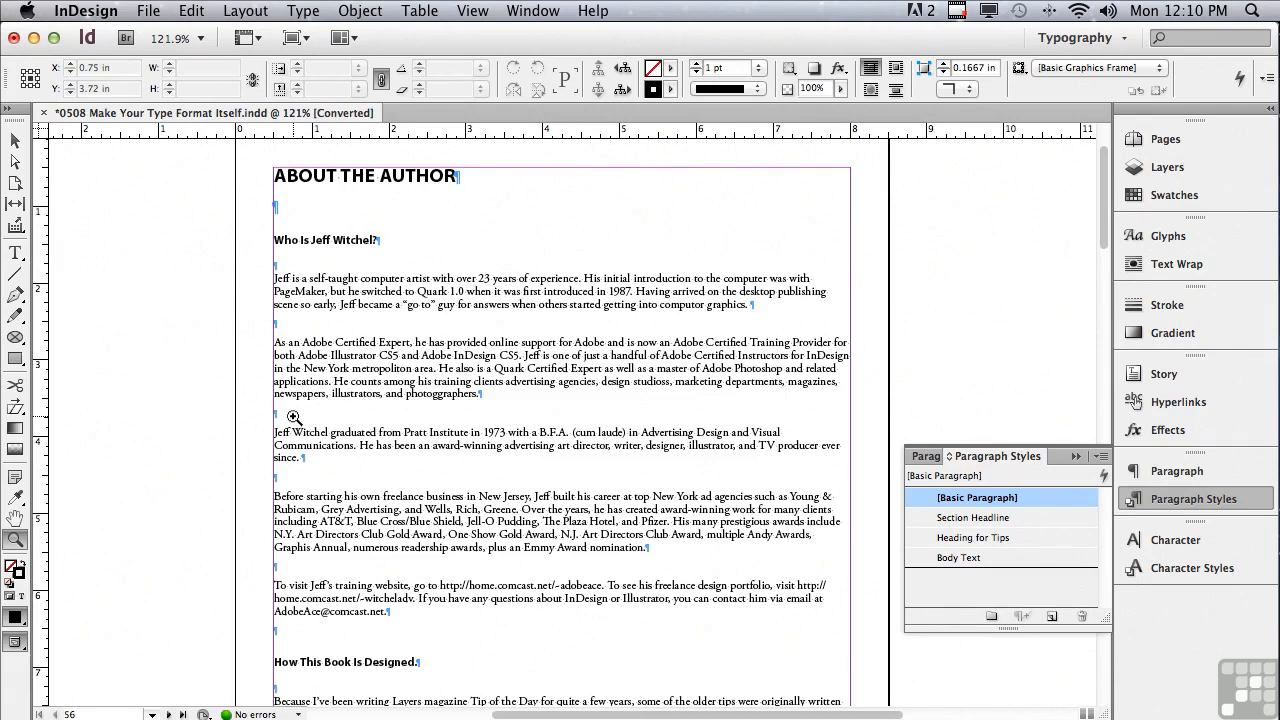
Set up a document-wide text Find/Change that replaces two consecutive end-of-paragraph marks (^p^p) with a single one (^p)
click(187, 10)
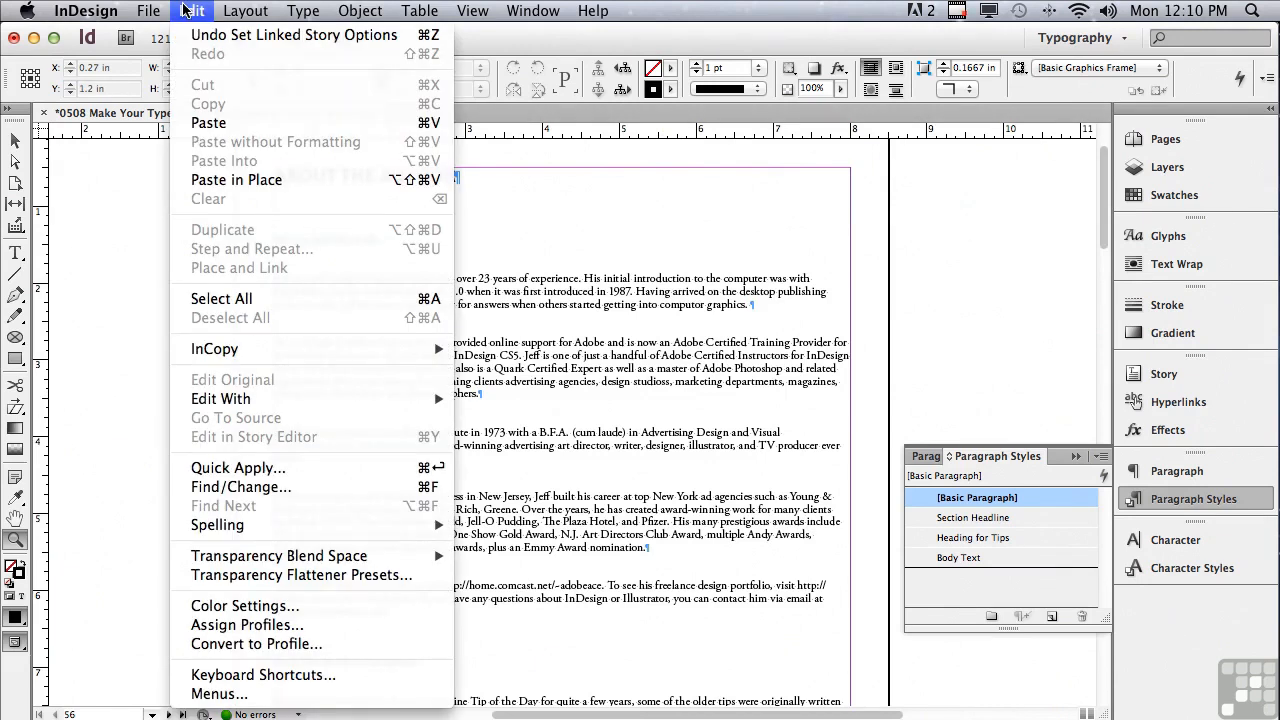
click(222, 487)
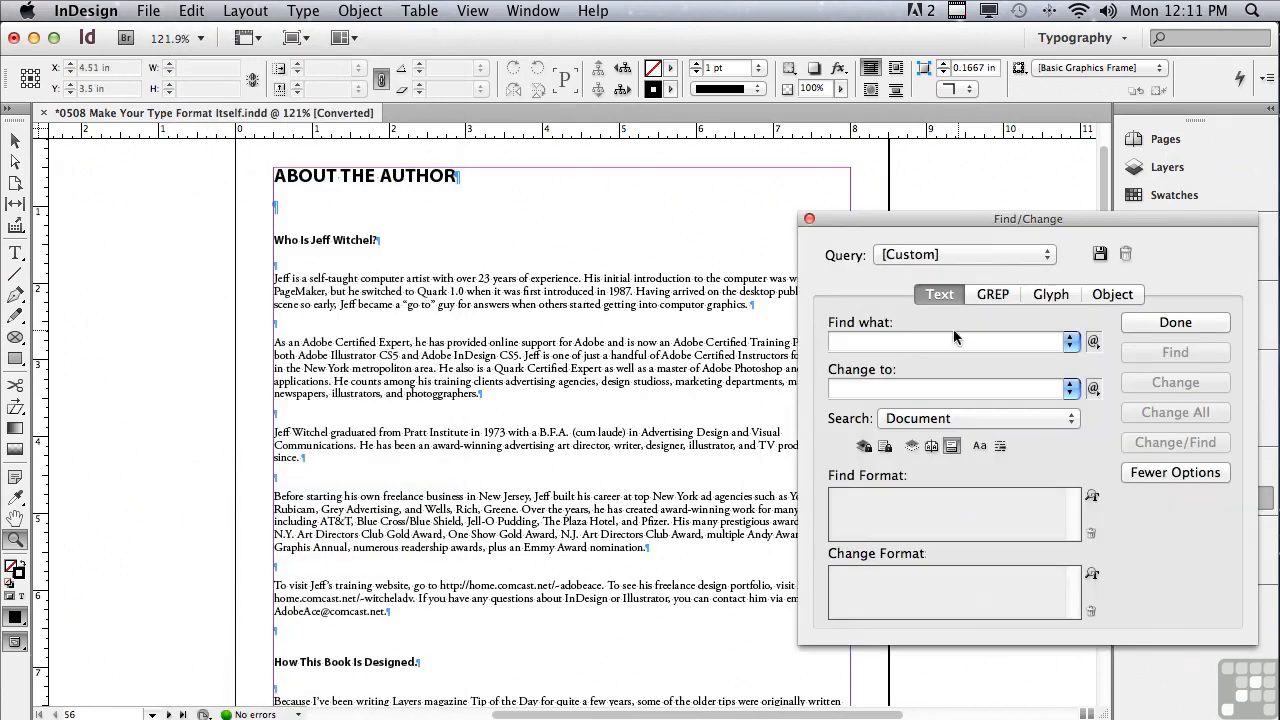
click(1093, 342)
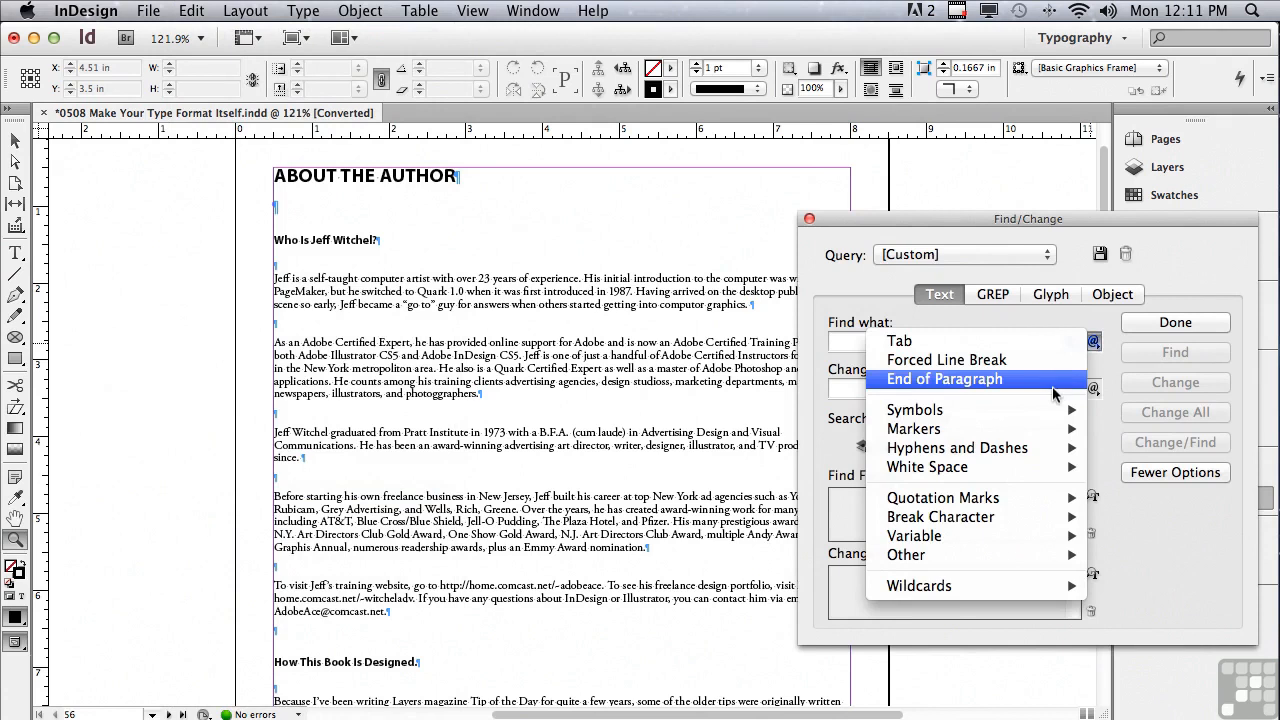
click(1052, 384)
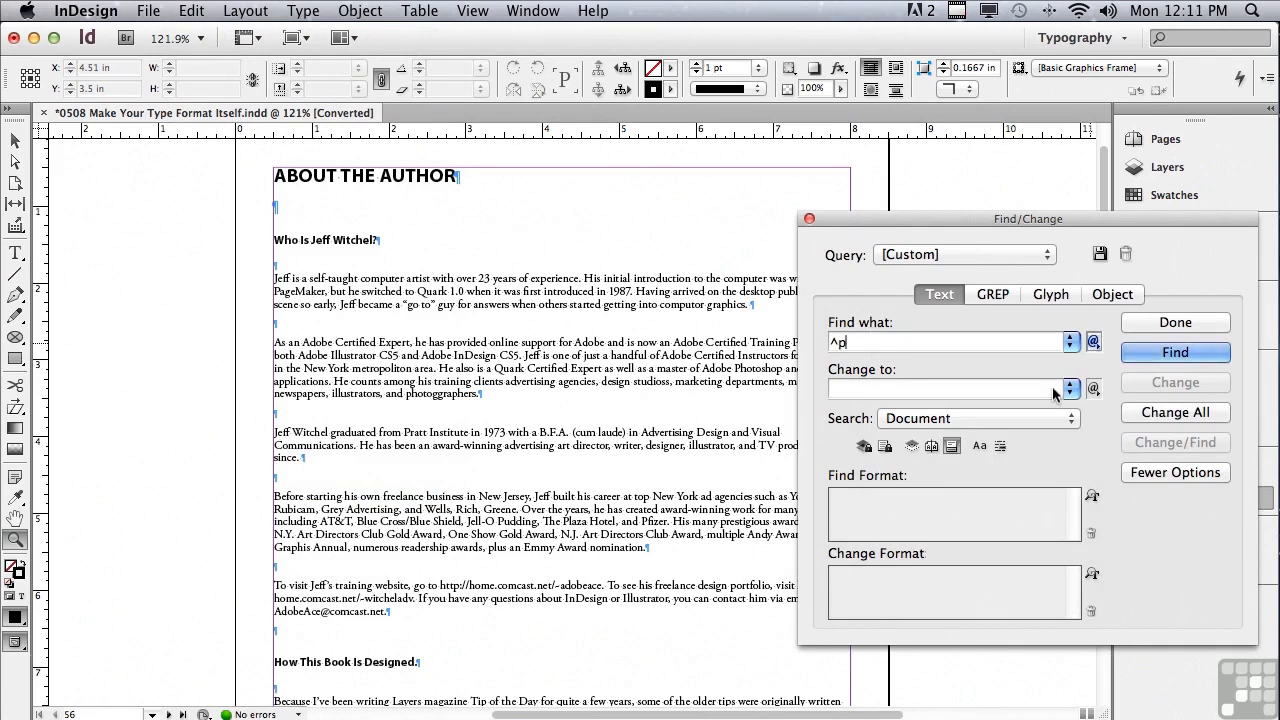
click(1093, 342)
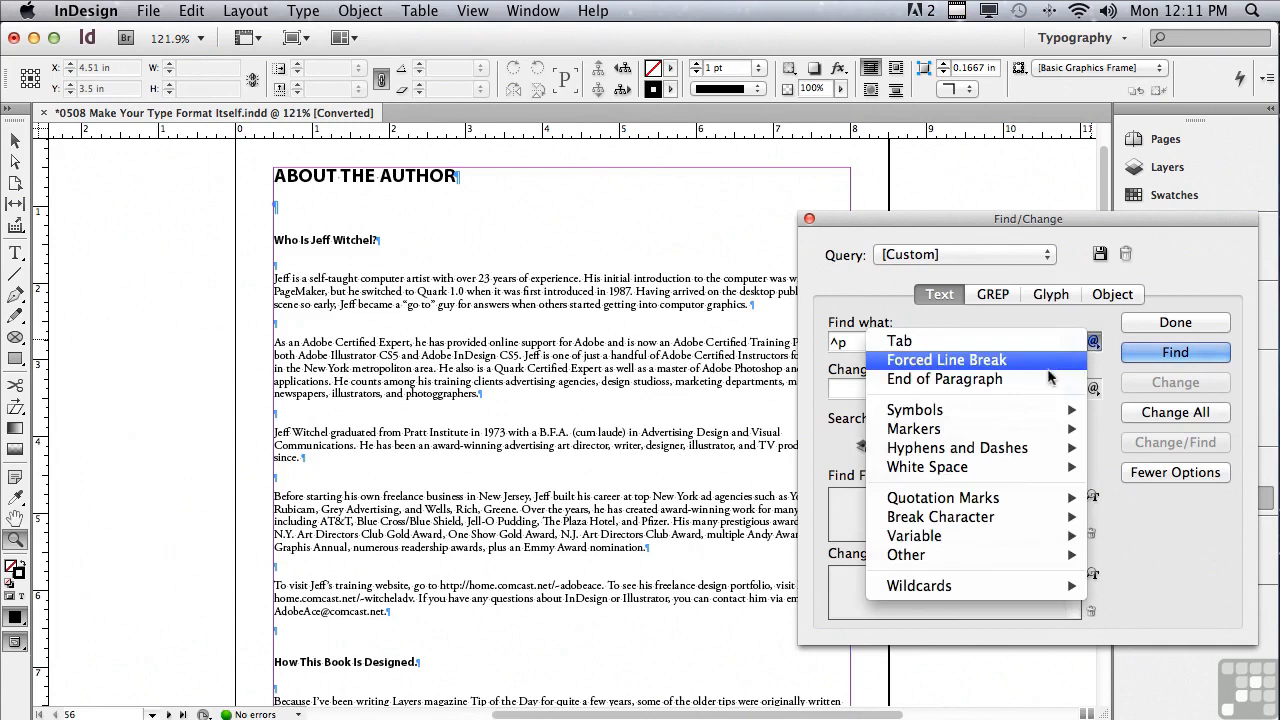
click(1047, 384)
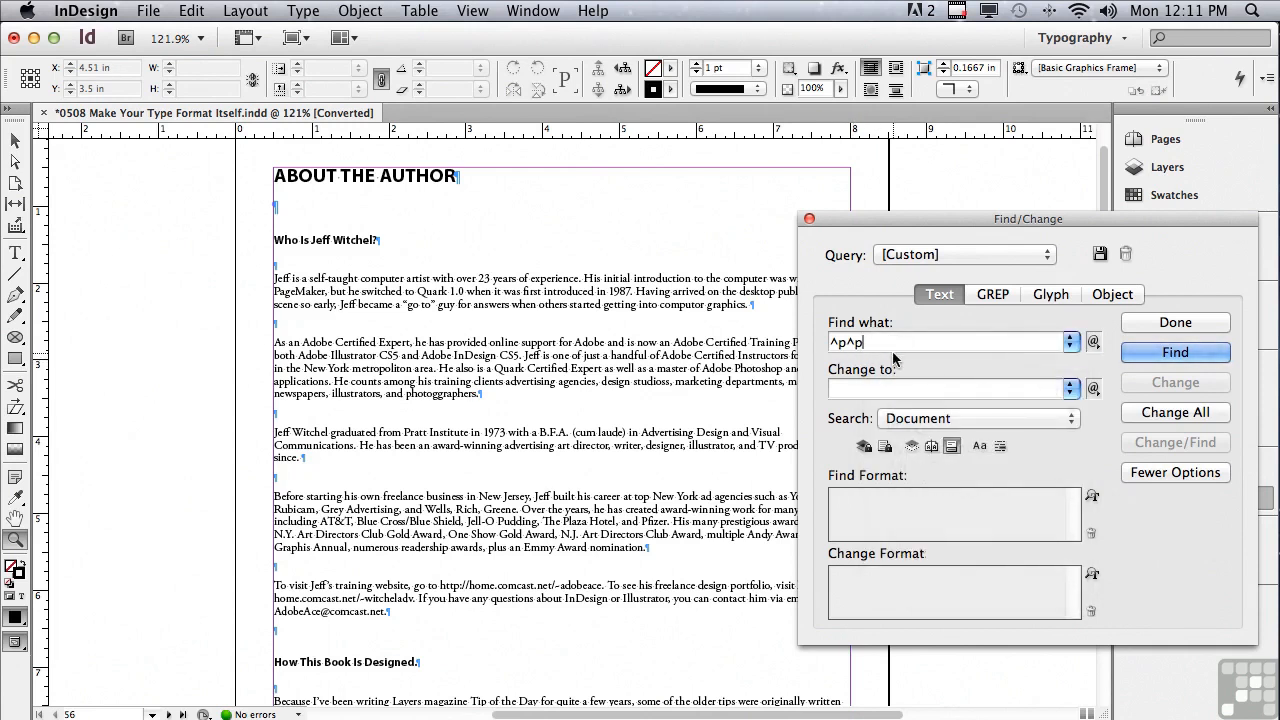
click(1093, 389)
click(1035, 428)
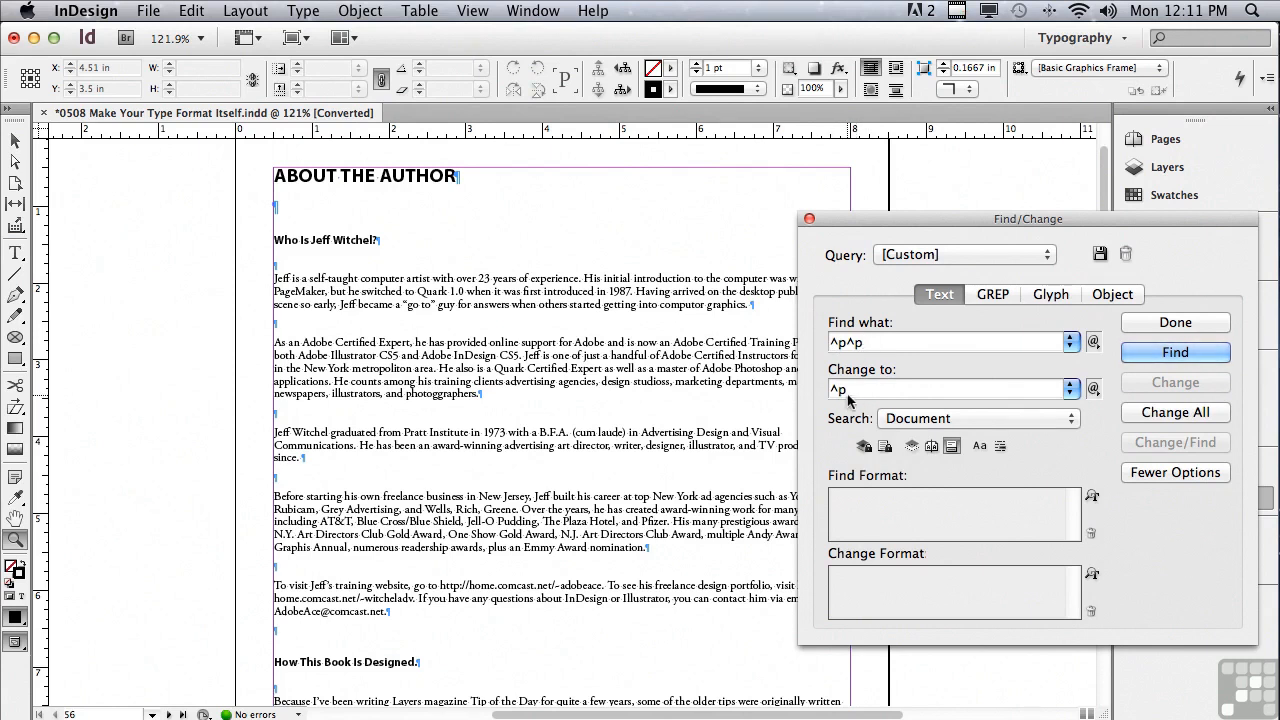
Replace the first double paragraph return after the main headline, and change all remaining ones in the document
click(1136, 355)
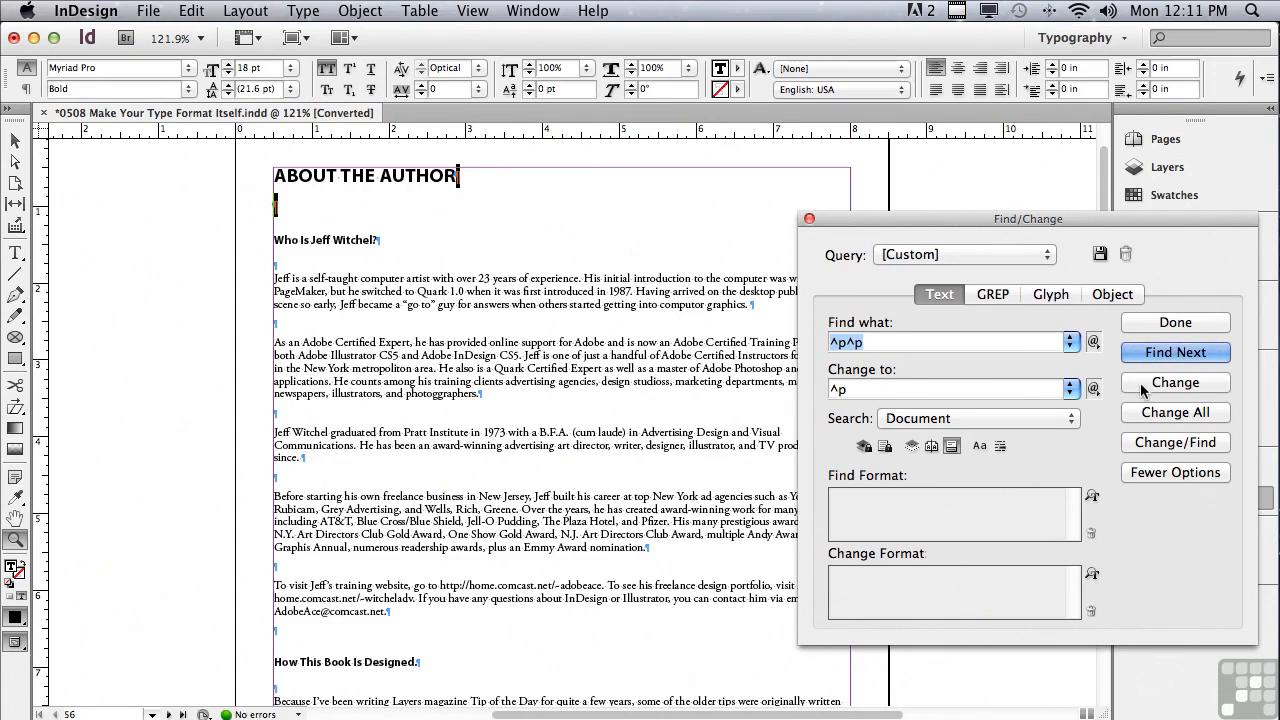
click(1140, 382)
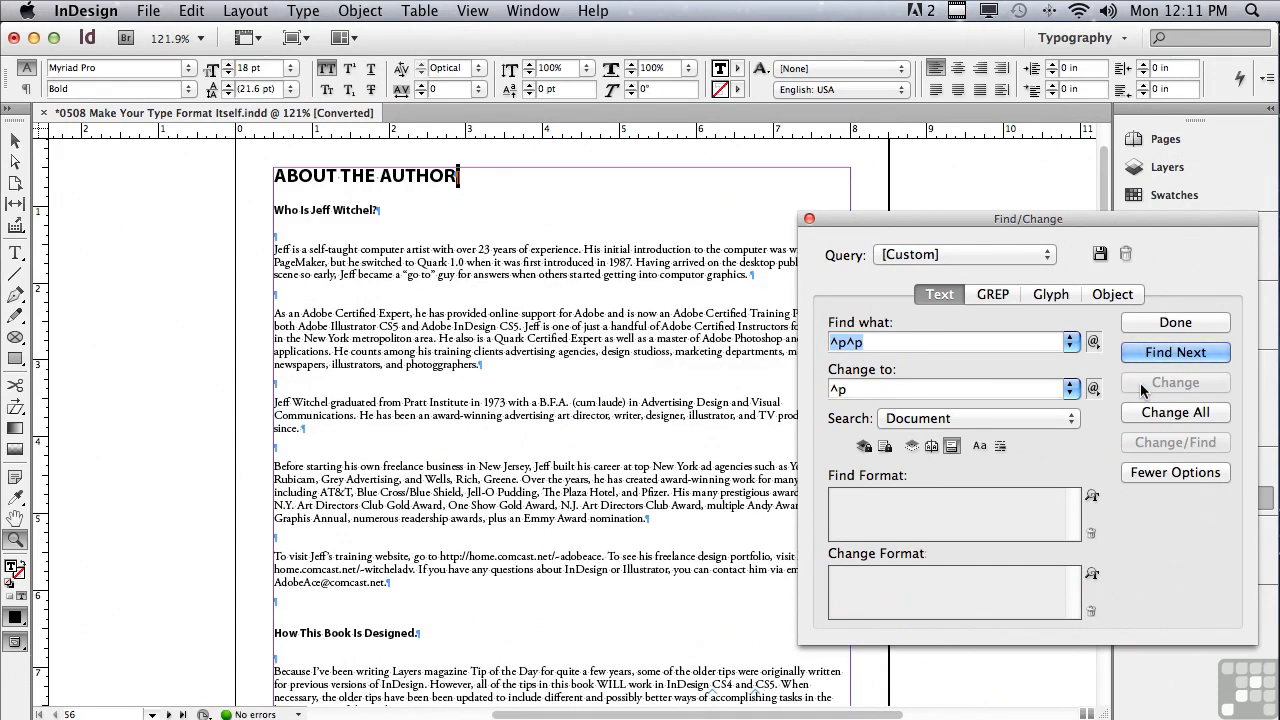
click(1142, 414)
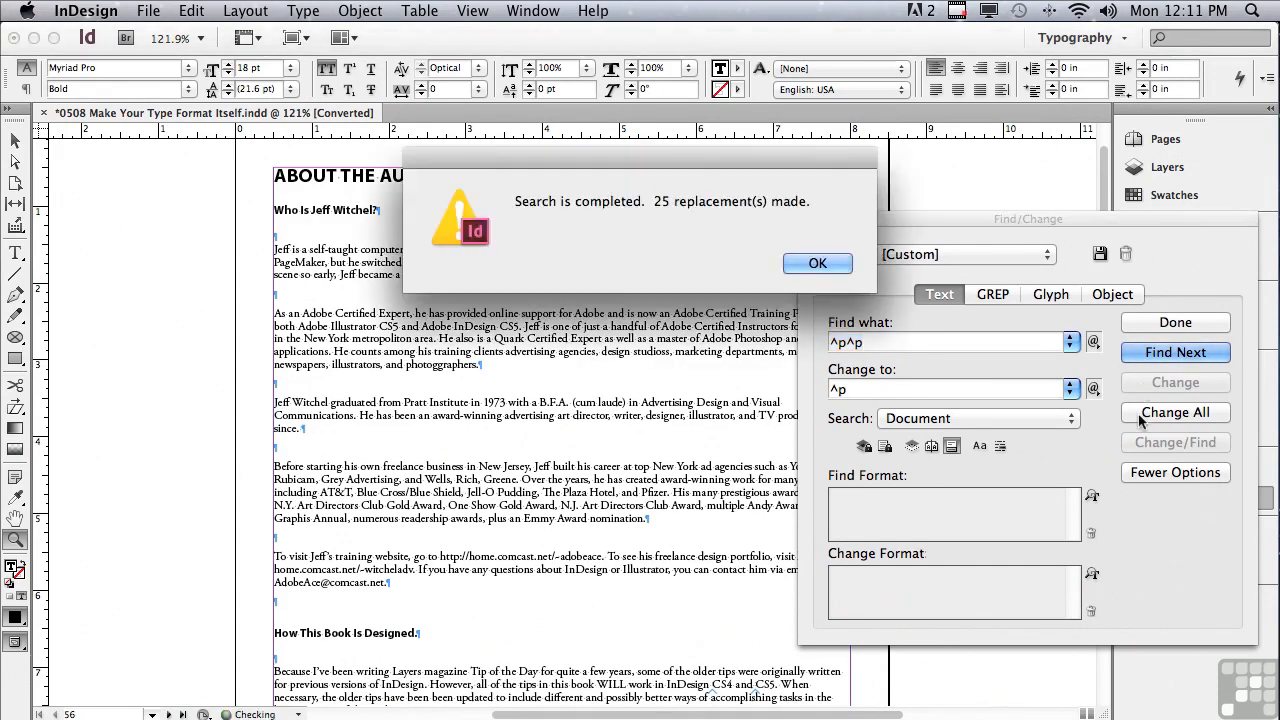
Set the document-wide text Find/Change to replace two hyphens (--) with an em dash (^_)
click(818, 264)
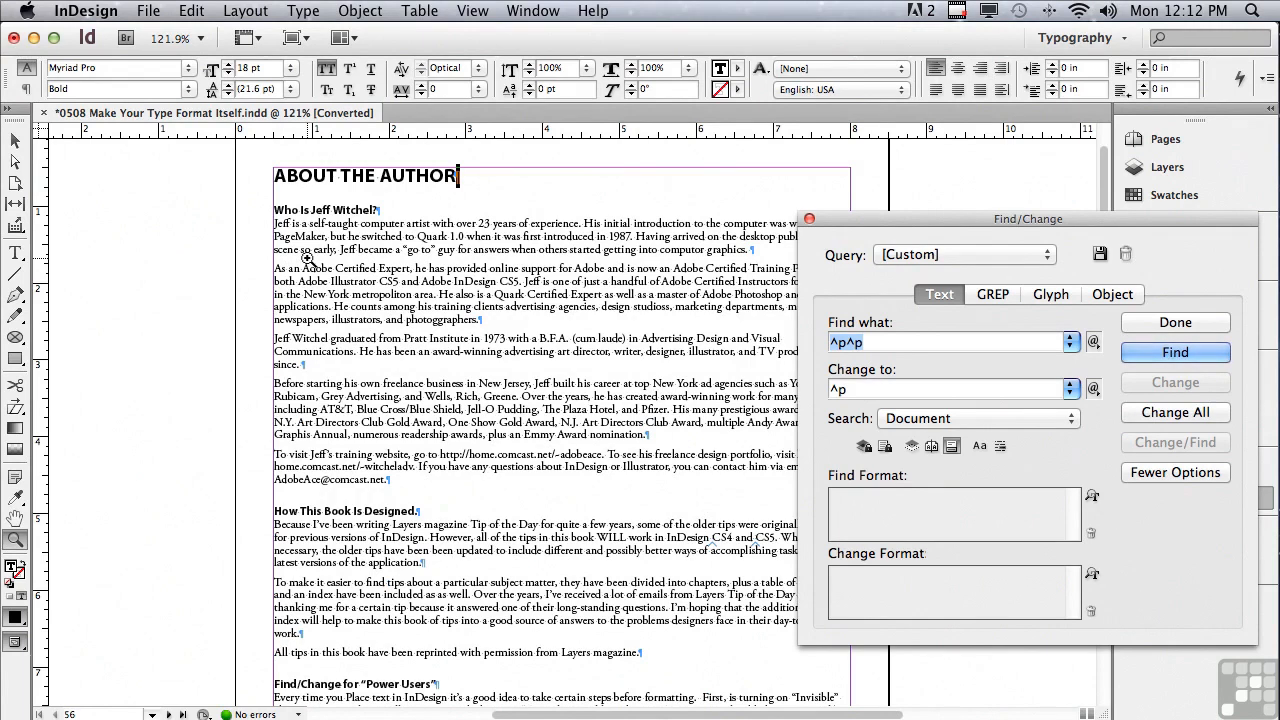
click(865, 342)
drag(865, 342, 821, 341)
text(--)
key(Tab)
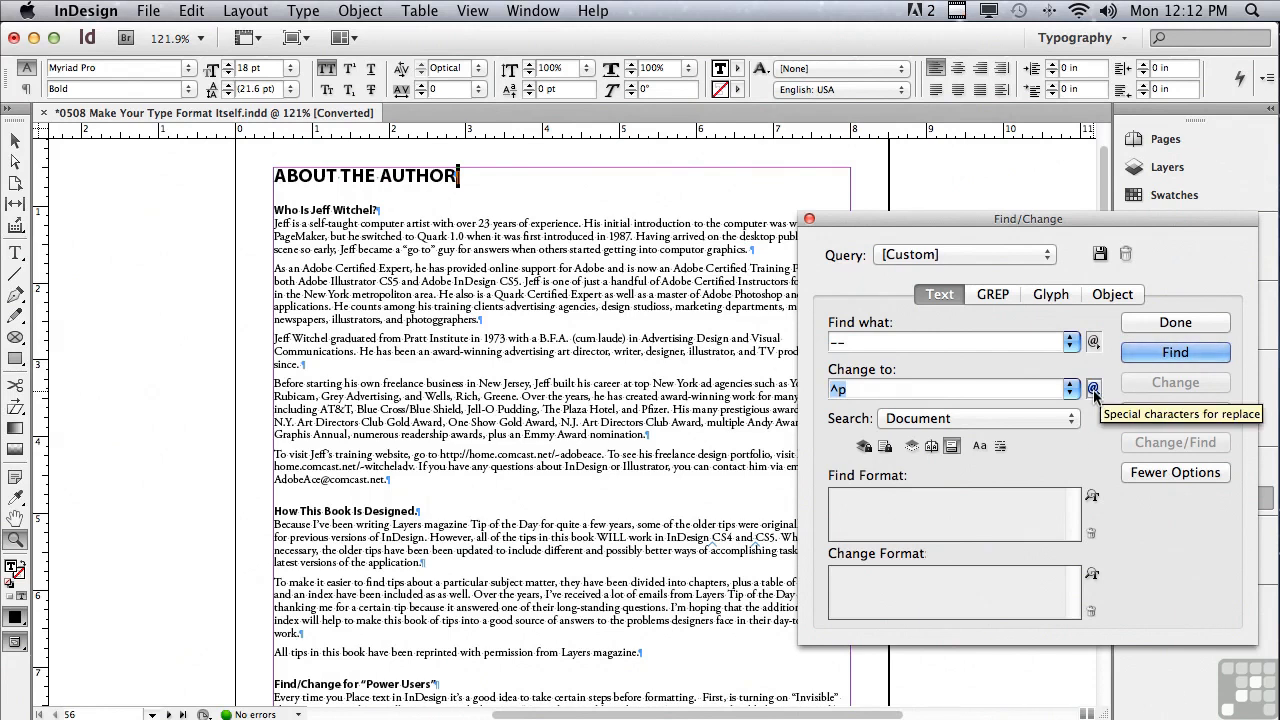
click(1093, 390)
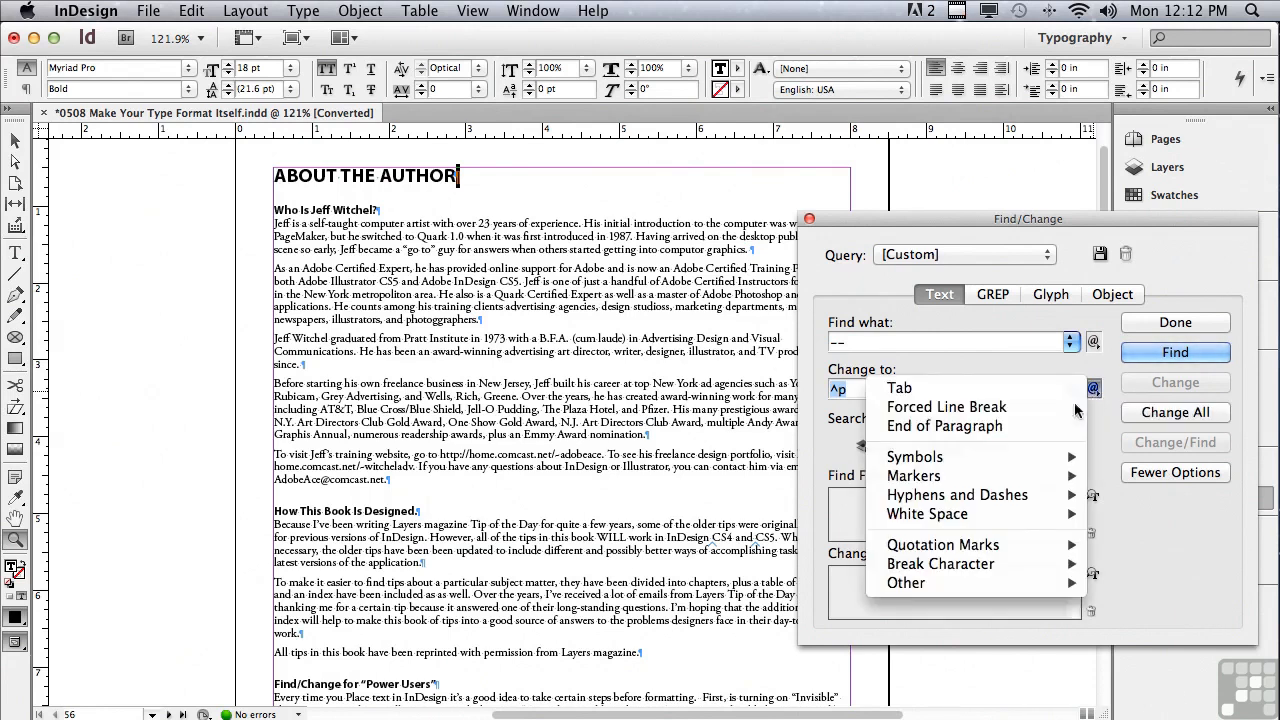
mouse_move(1008, 497)
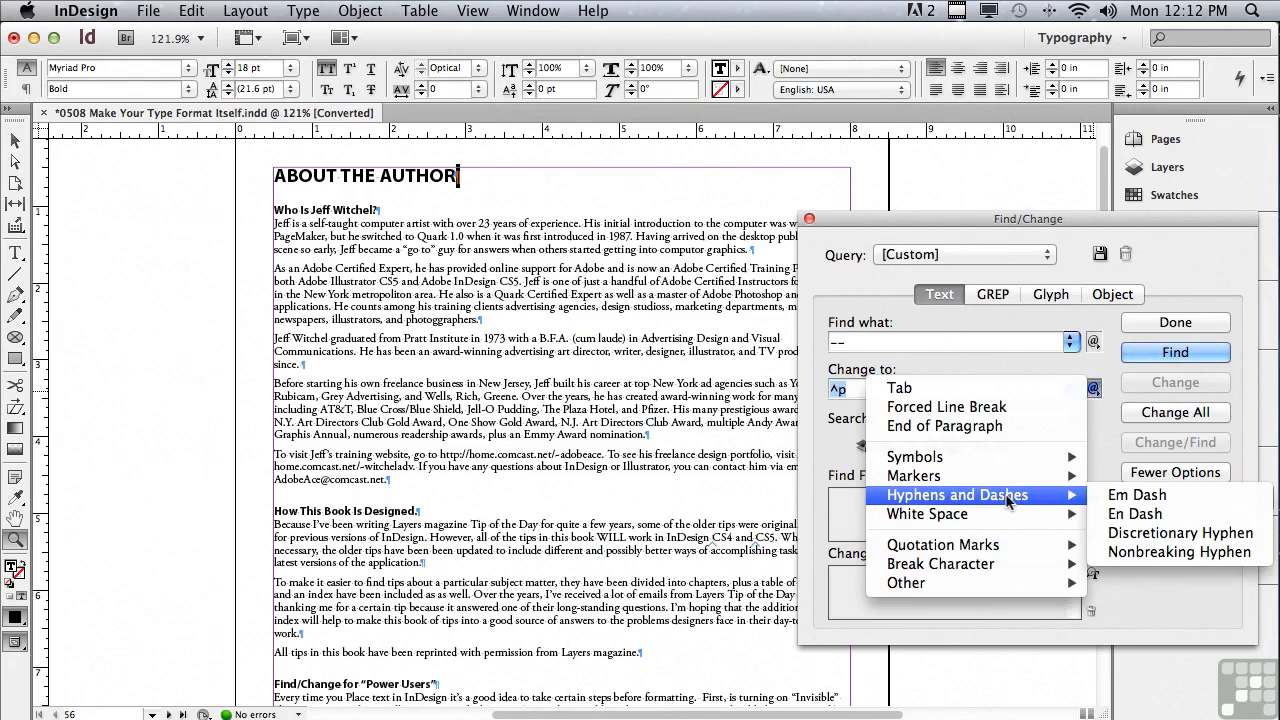
click(1130, 495)
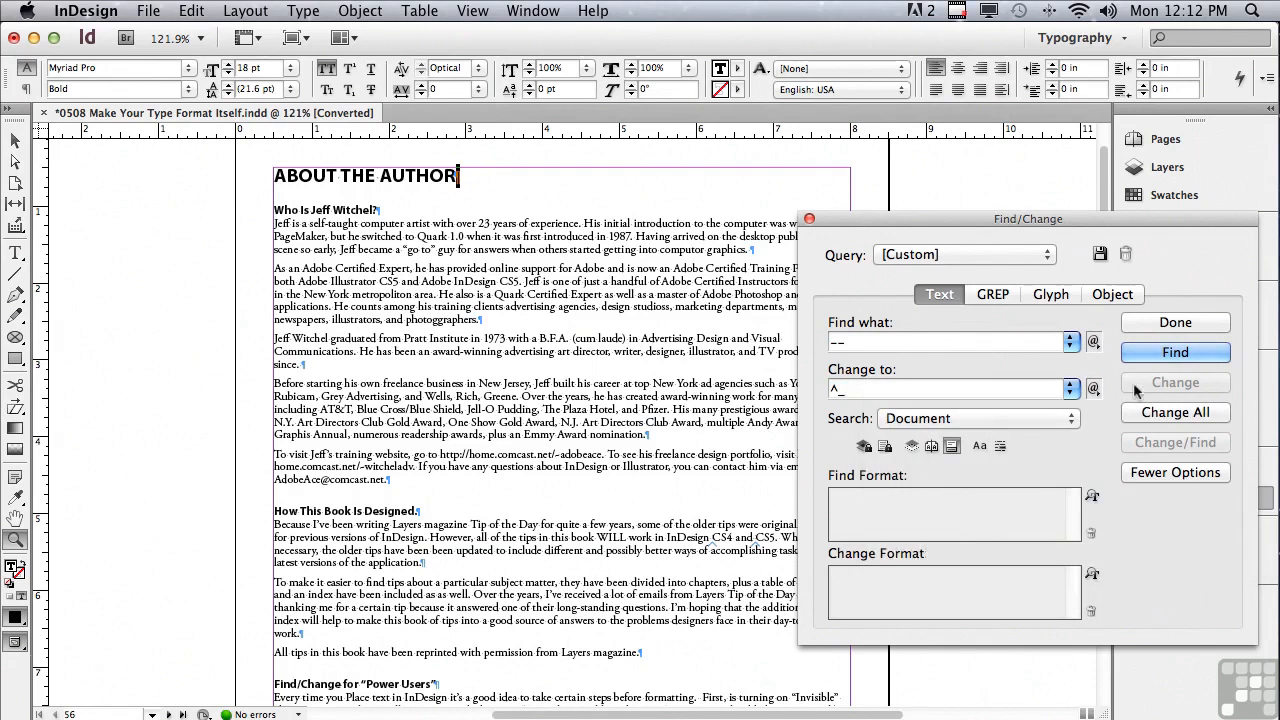
Replace the first double hyphen after "NO mistakes" with an em dash, and change all remaining ones in the document
click(1136, 352)
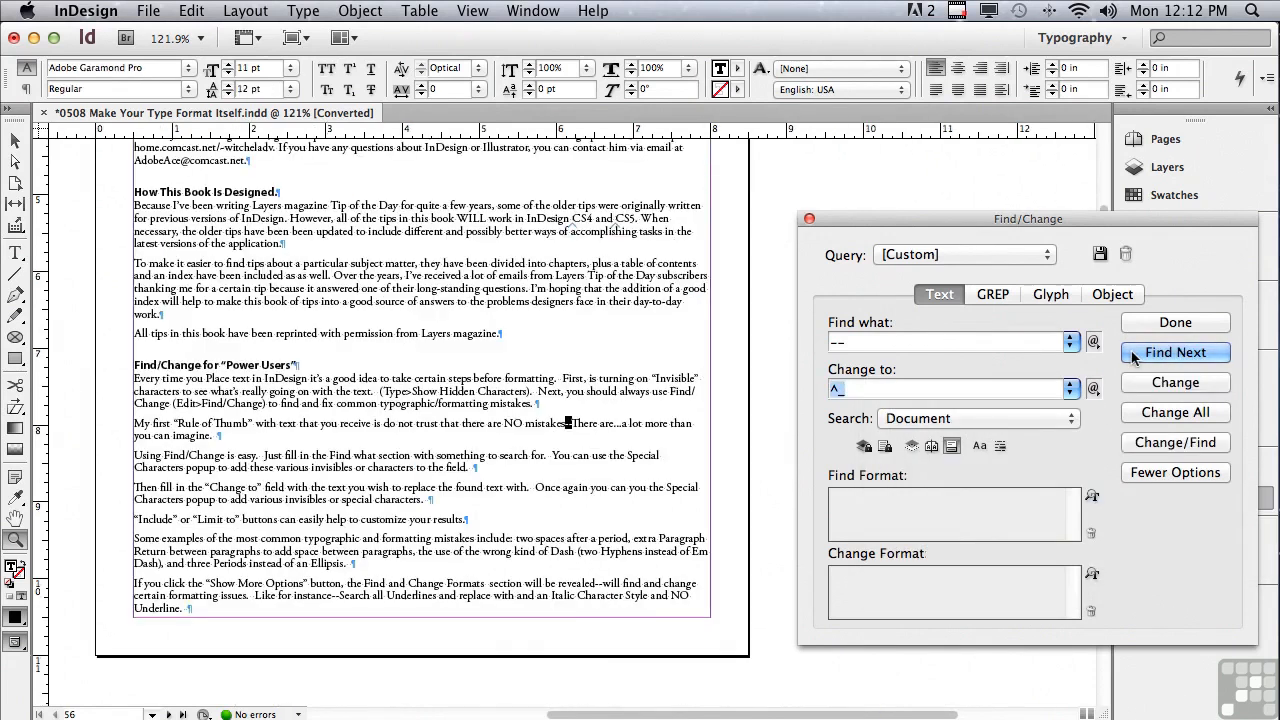
click(1149, 385)
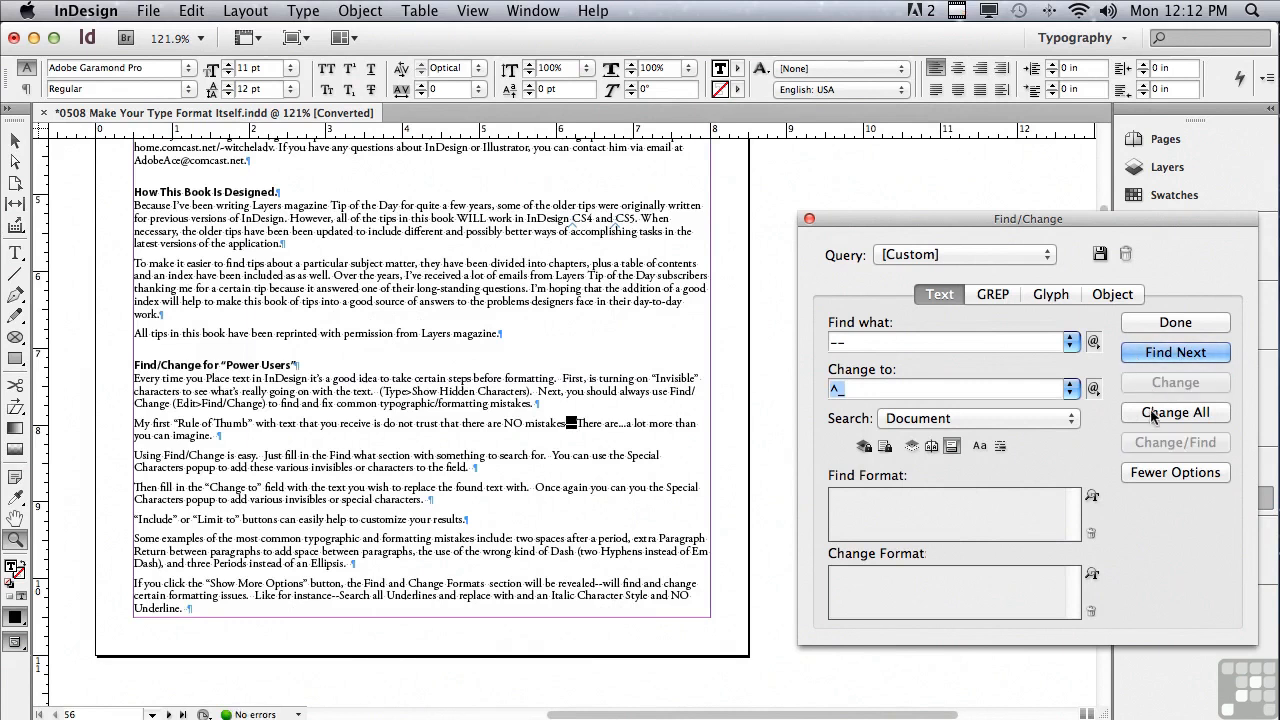
click(1152, 415)
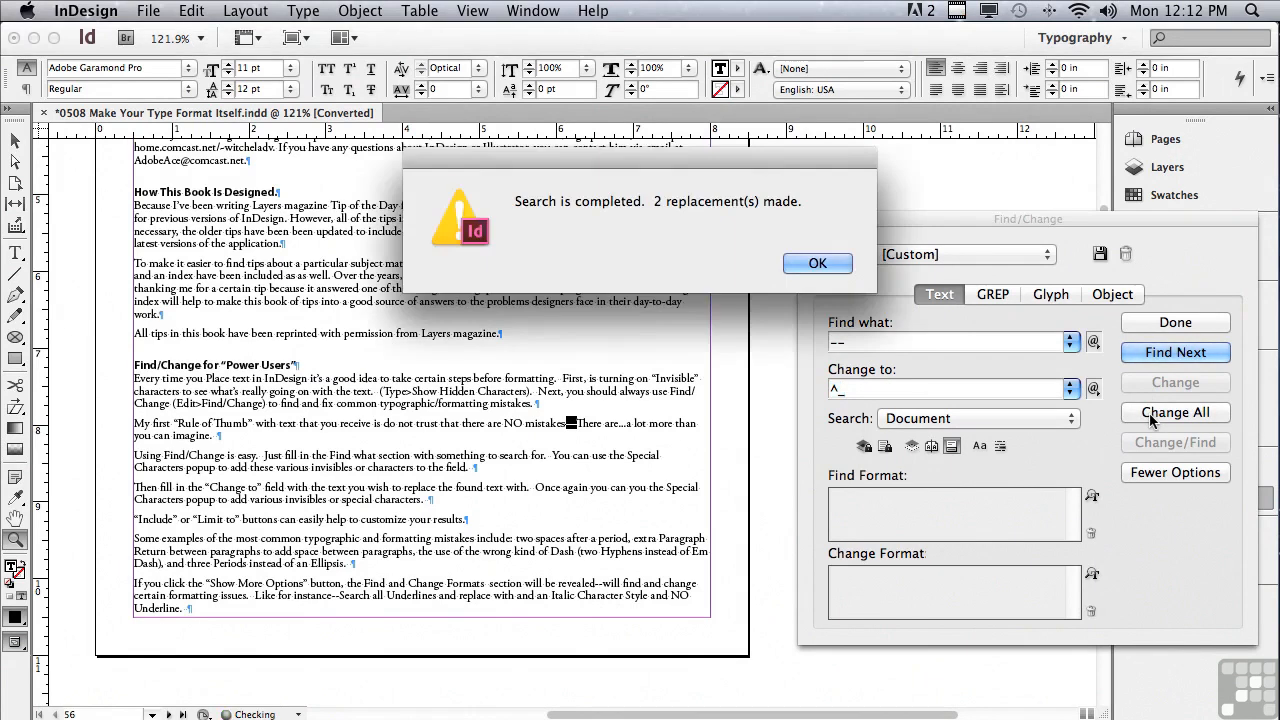
click(830, 263)
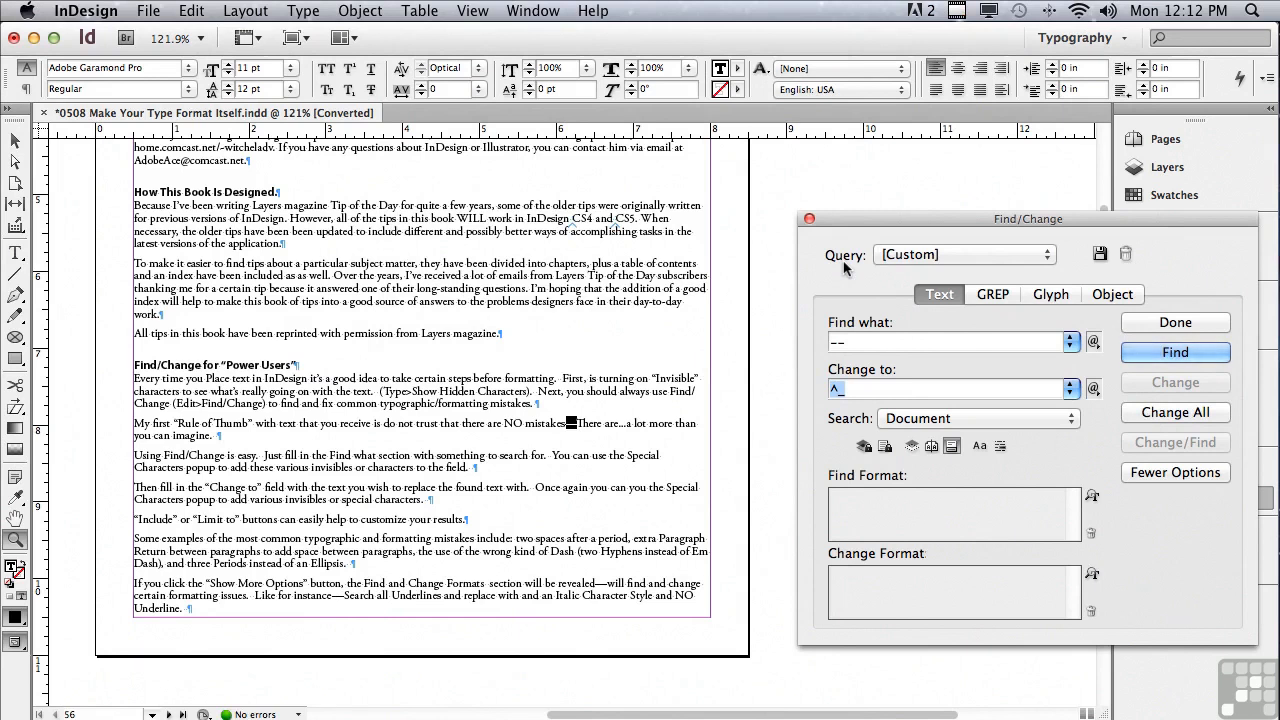
Set the Find/Change to search the document for two consecutive spaces and replace them with a single space
drag(856, 344, 810, 332)
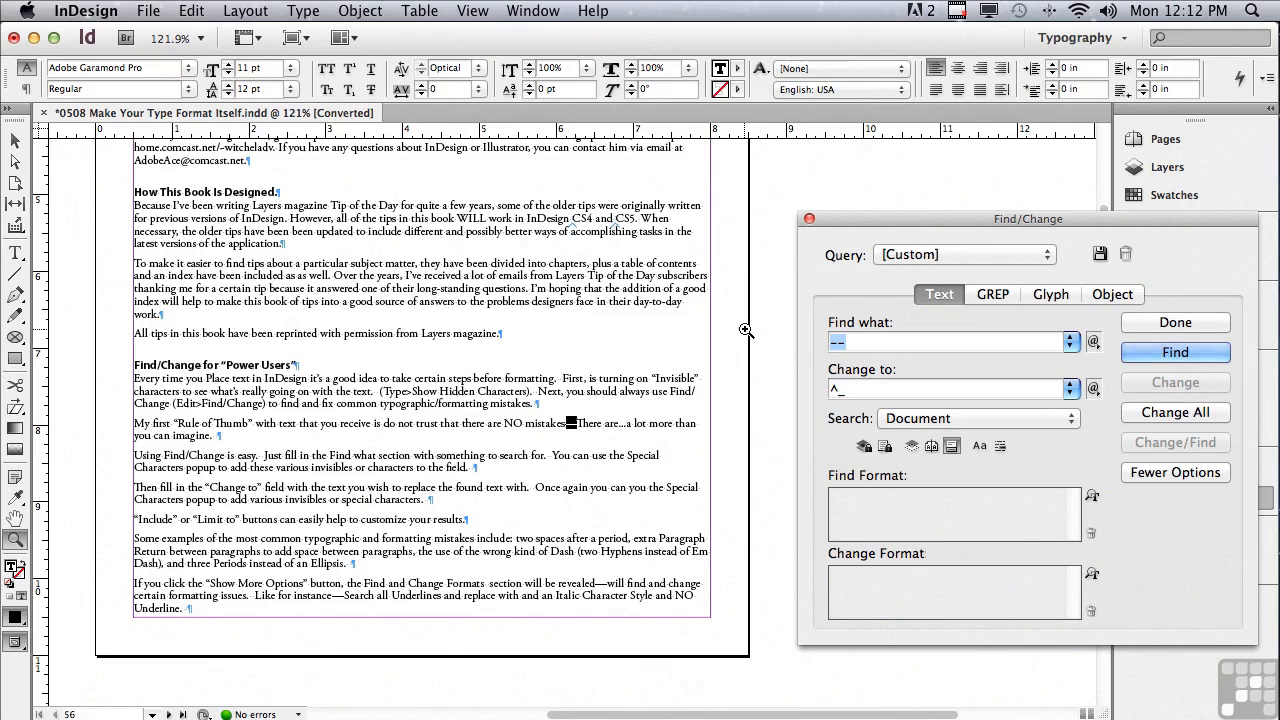
key(BackSpace)
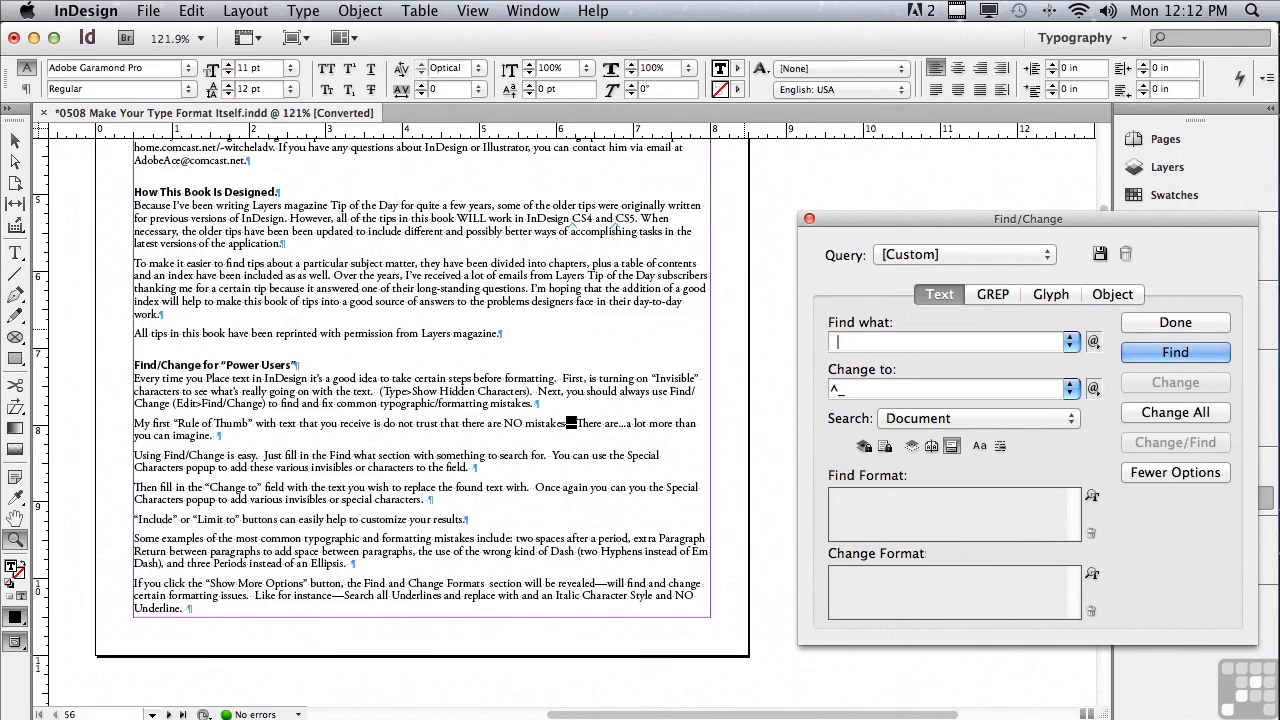
drag(857, 390, 796, 380)
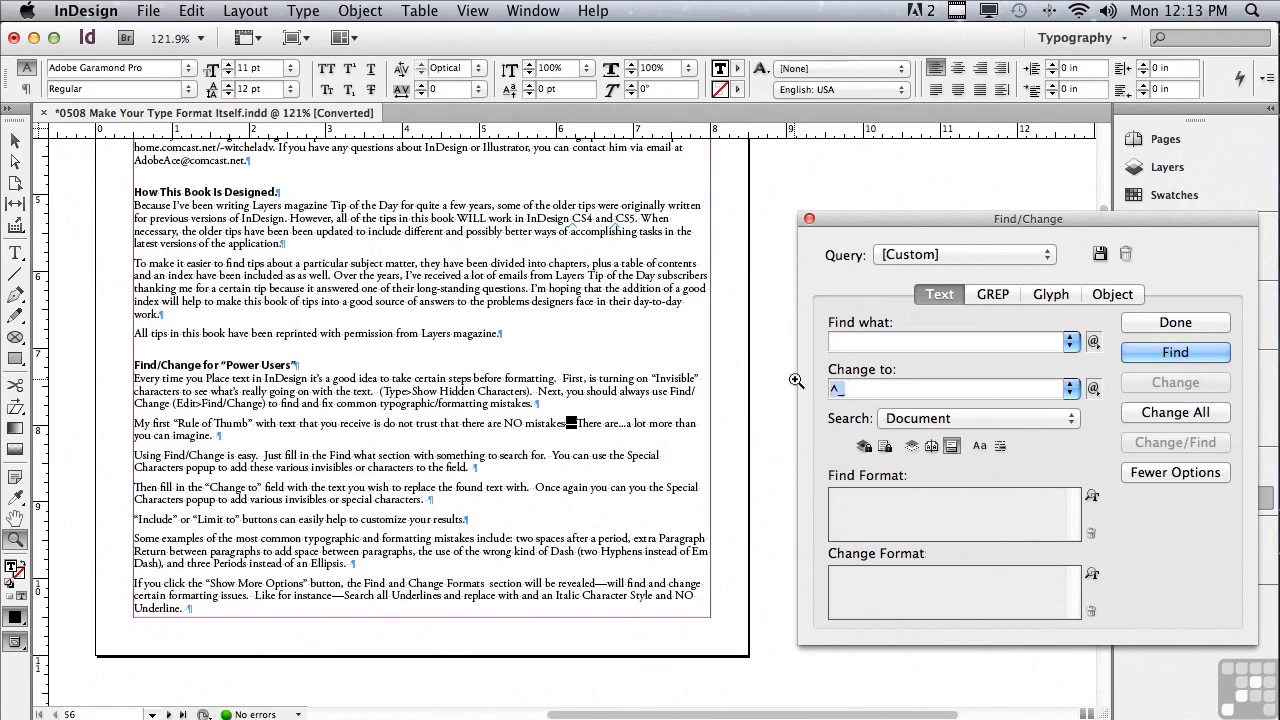
key(BackSpace)
Replace the double space after "you can imagine." with a single one, and change all remaining double spaces in the document
click(1154, 353)
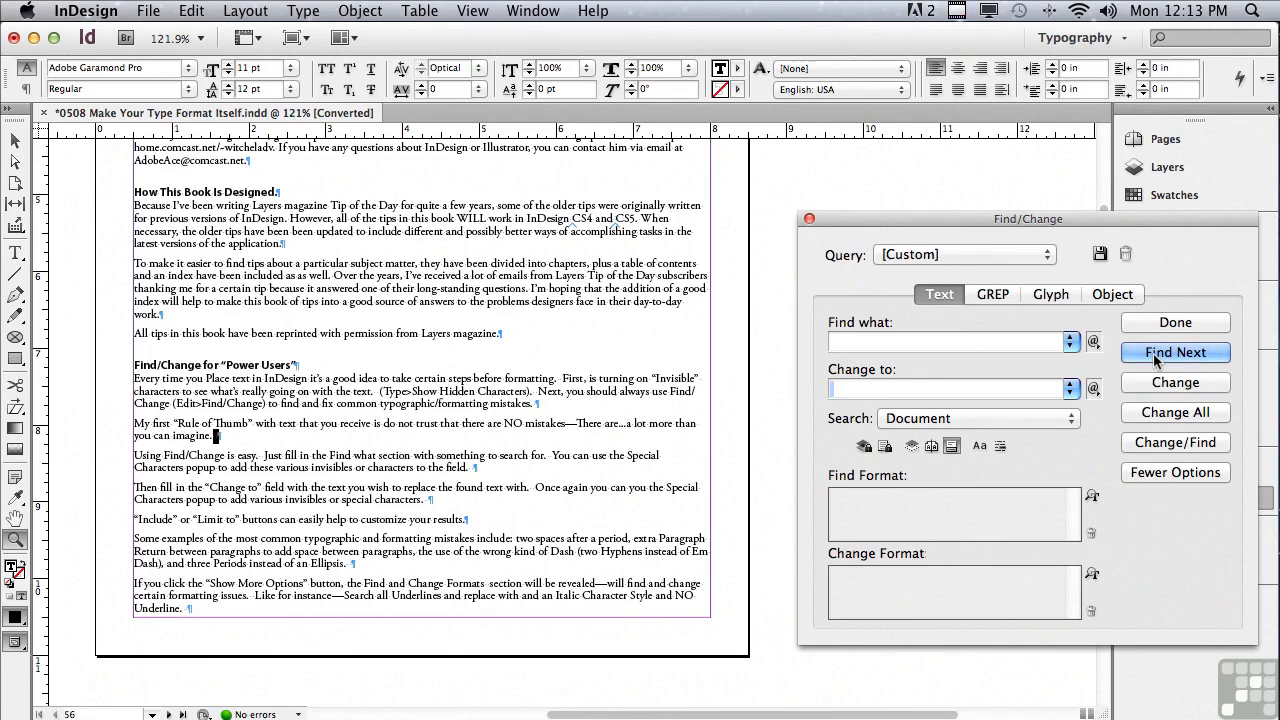
click(1142, 384)
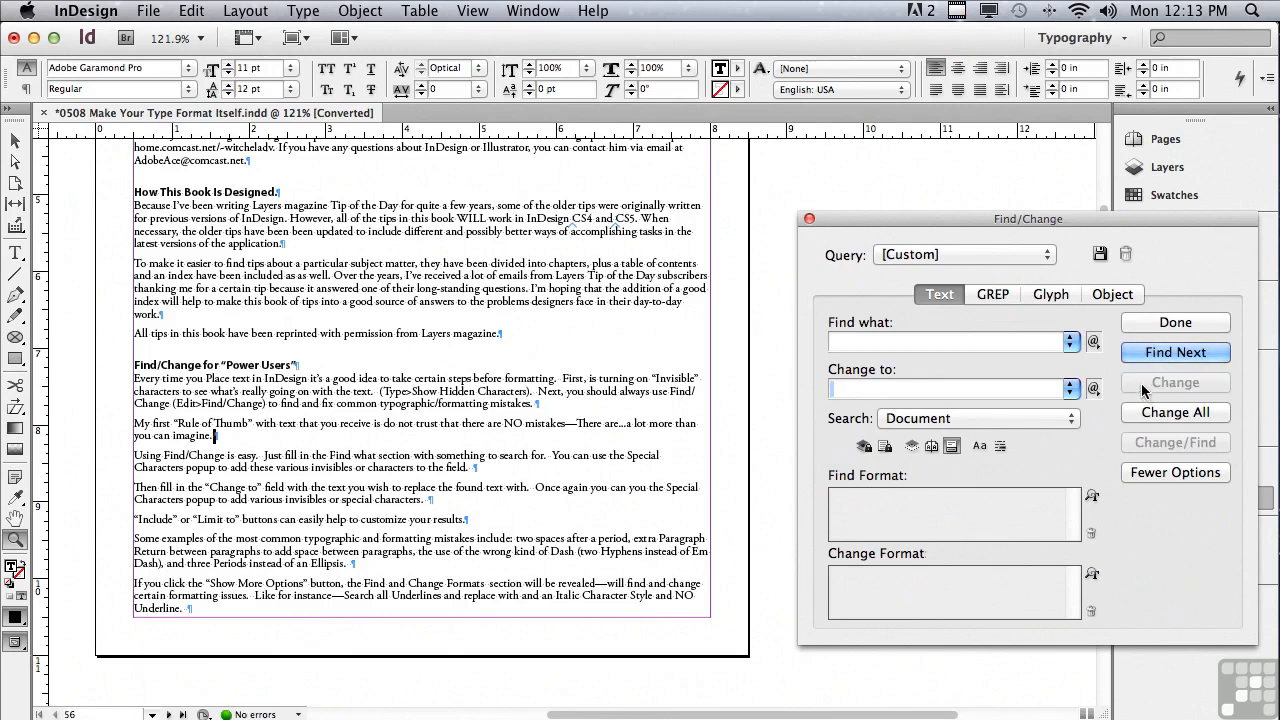
click(1149, 413)
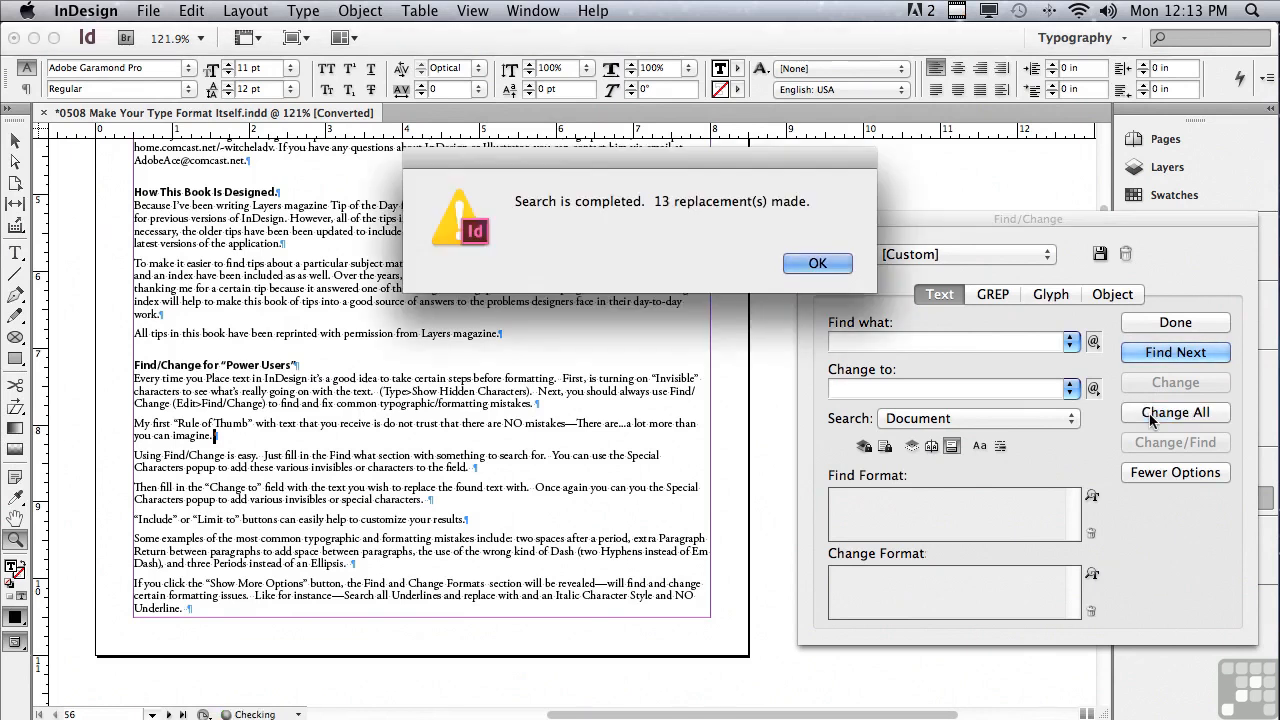
click(827, 259)
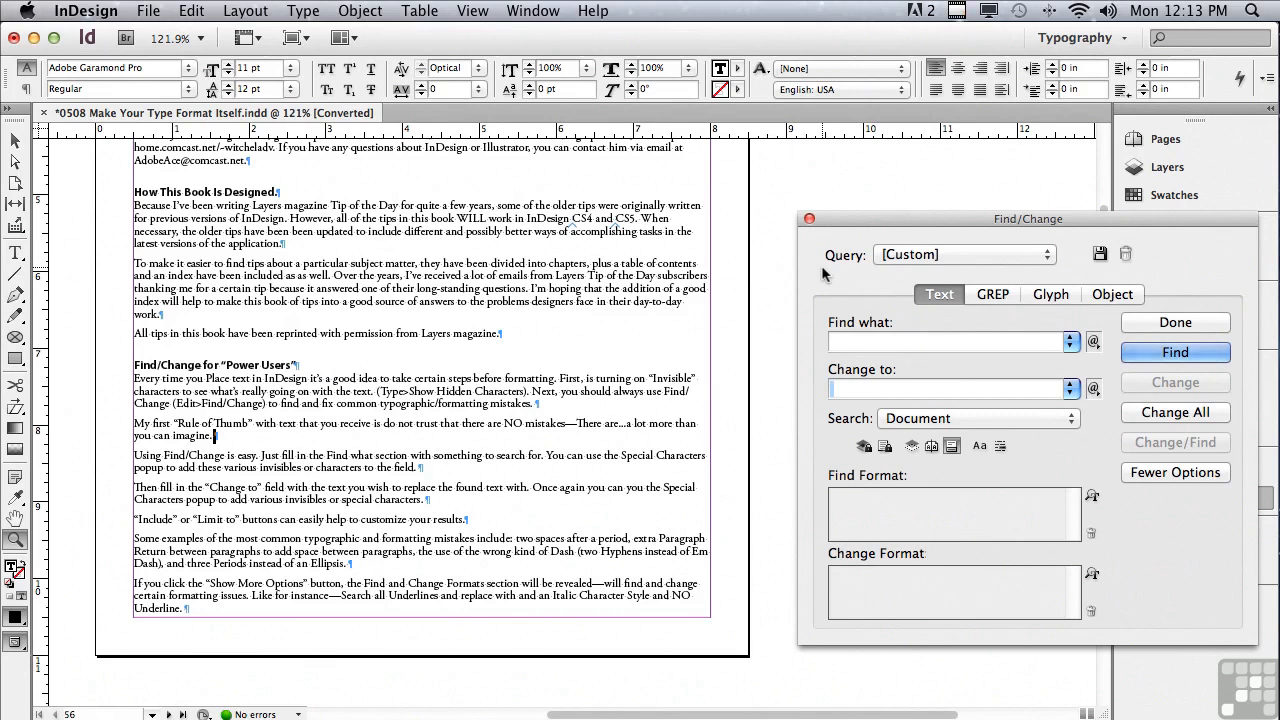
Set the Find/Change to search for three periods (...) and replace them with the ellipsis symbol (^e)
click(891, 342)
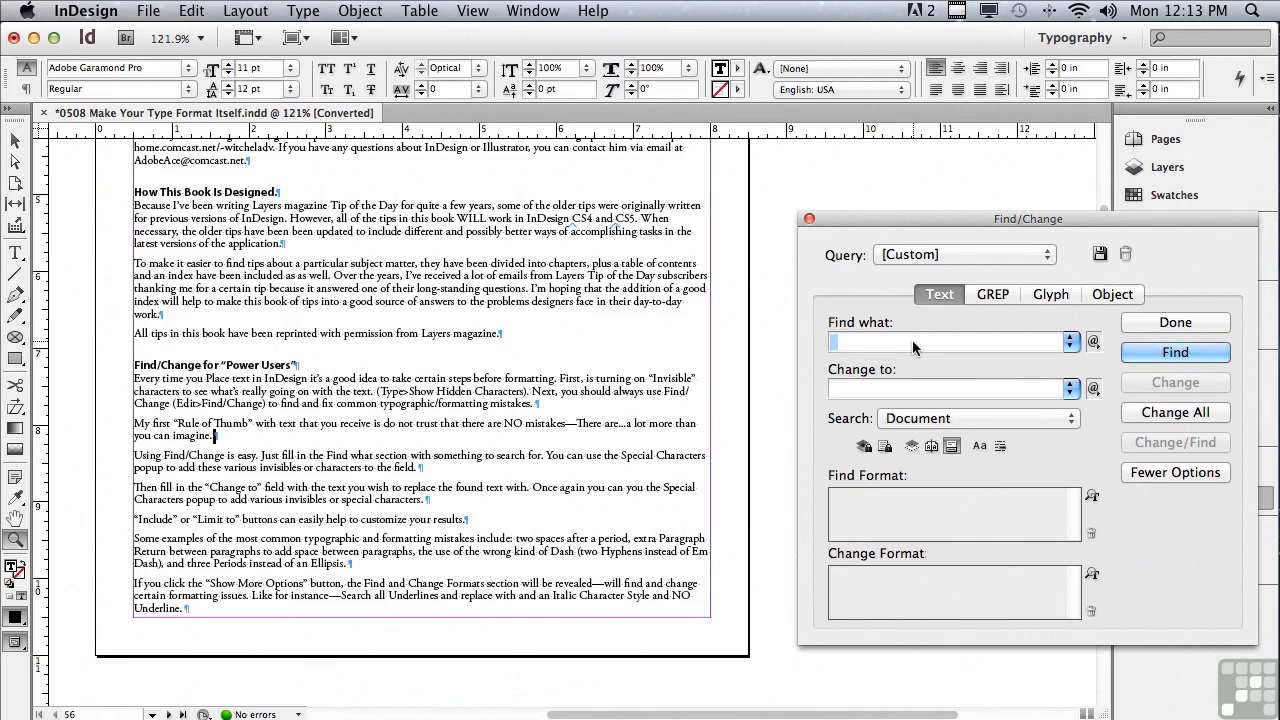
text(...)
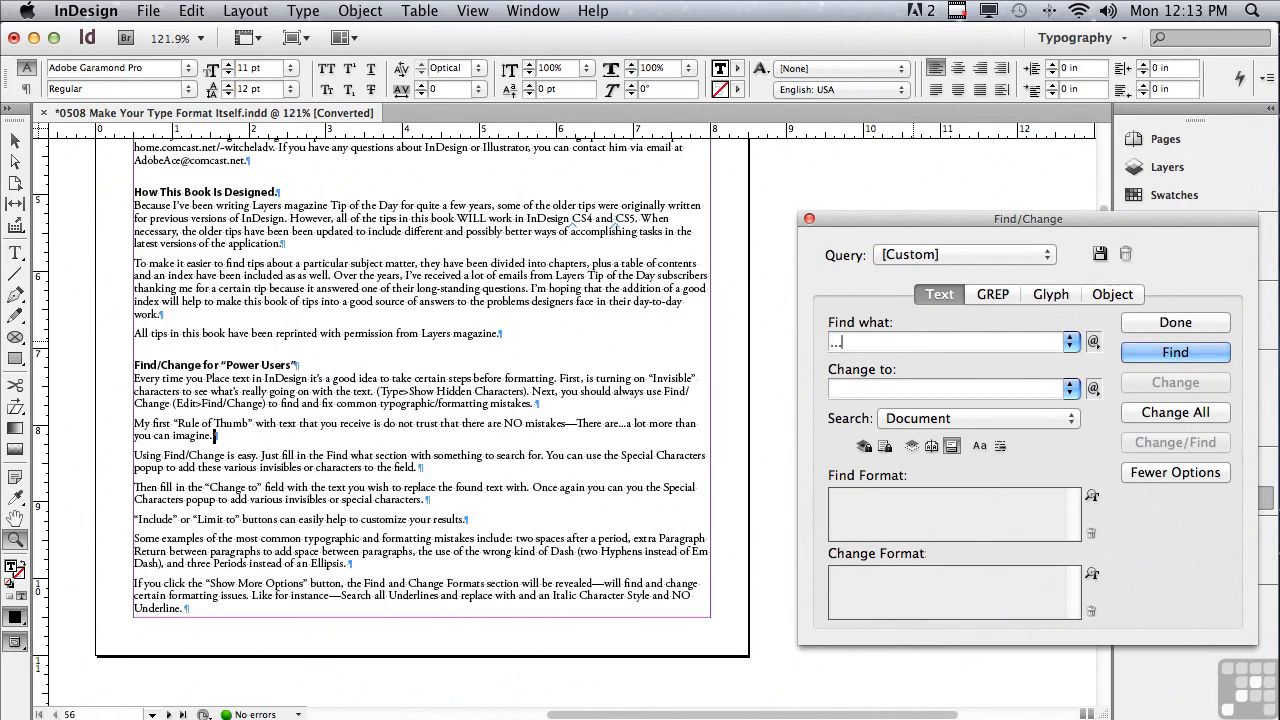
click(886, 390)
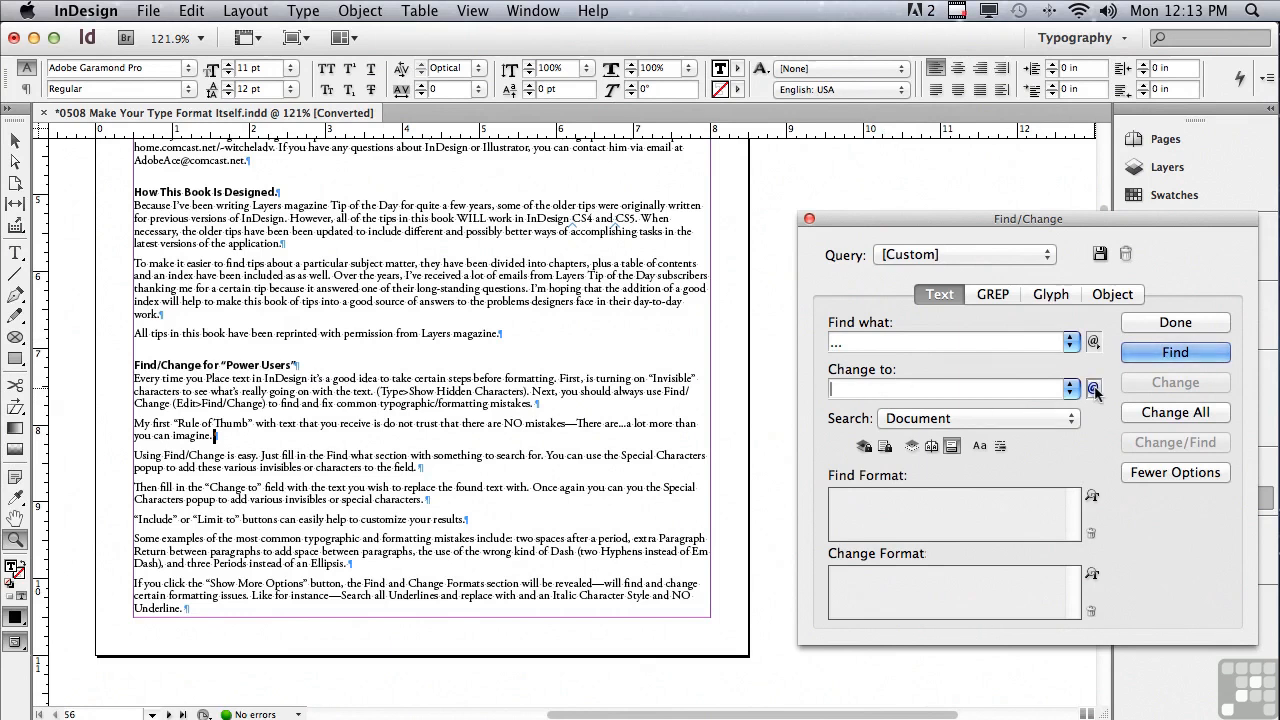
click(1093, 389)
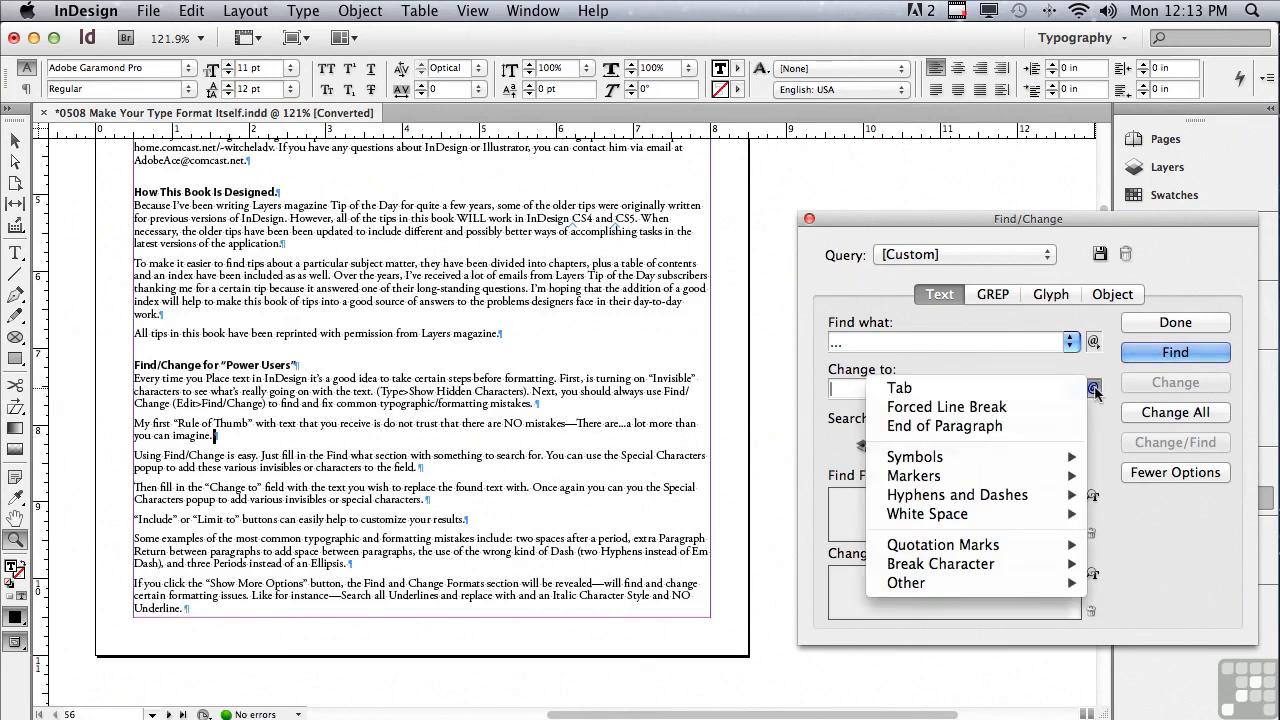
mouse_move(972, 462)
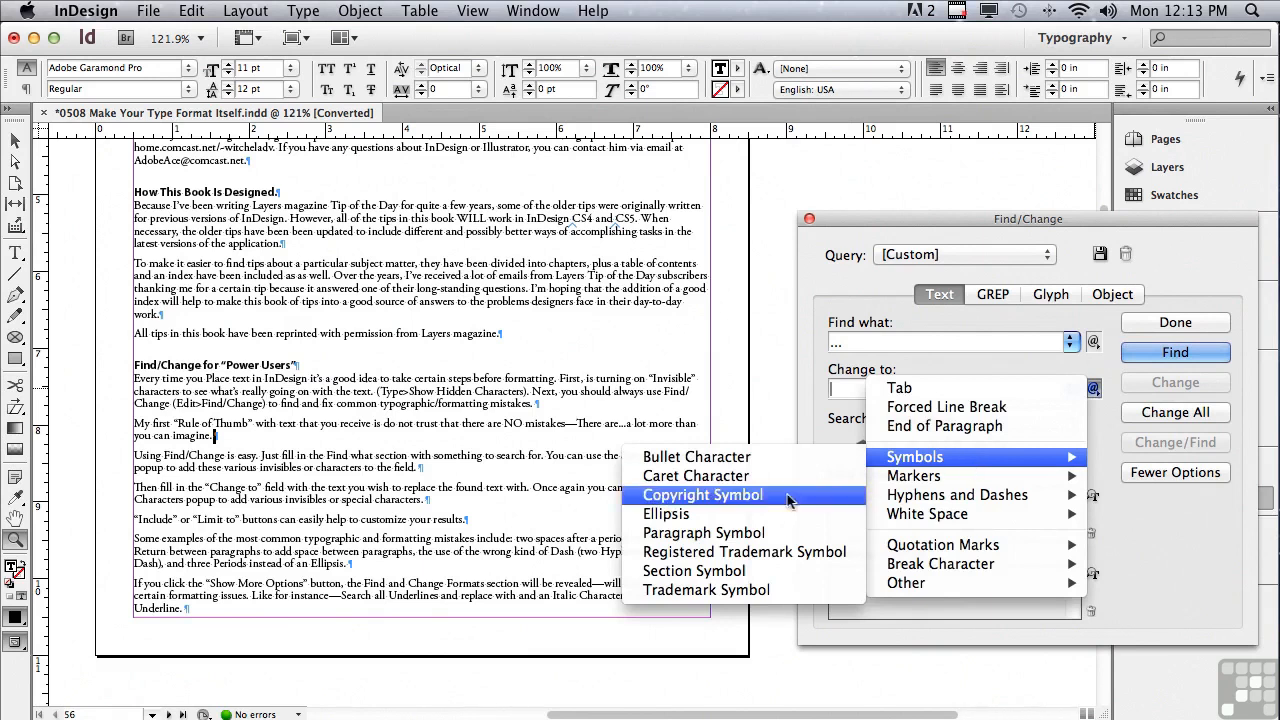
click(749, 521)
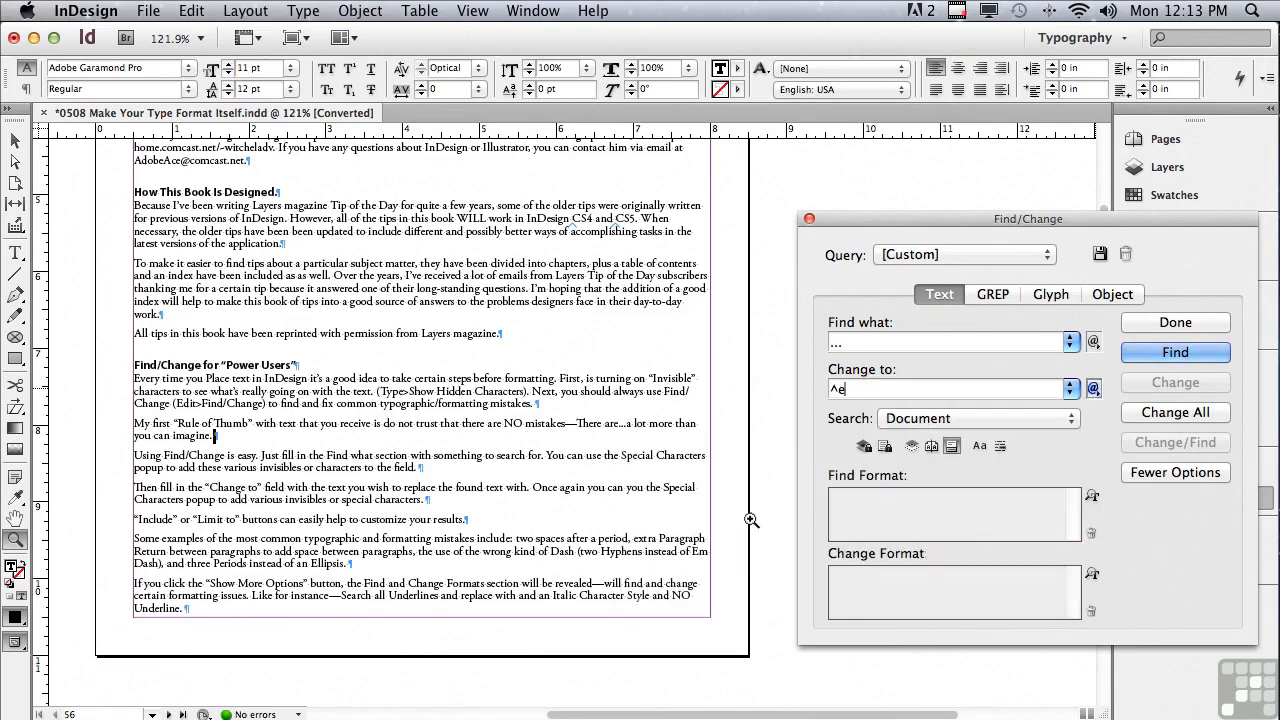
Replace the three periods after "There are" with the ellipsis symbol, and search the document for further occurrences
click(1180, 356)
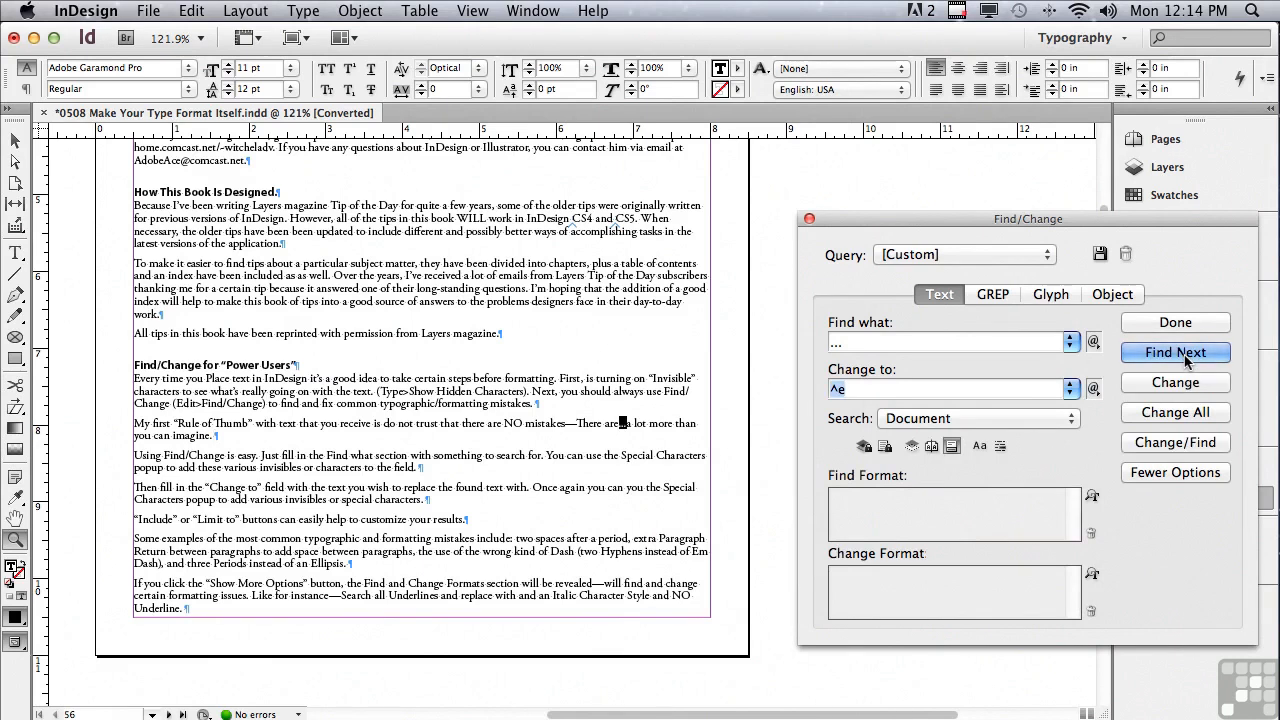
click(1169, 382)
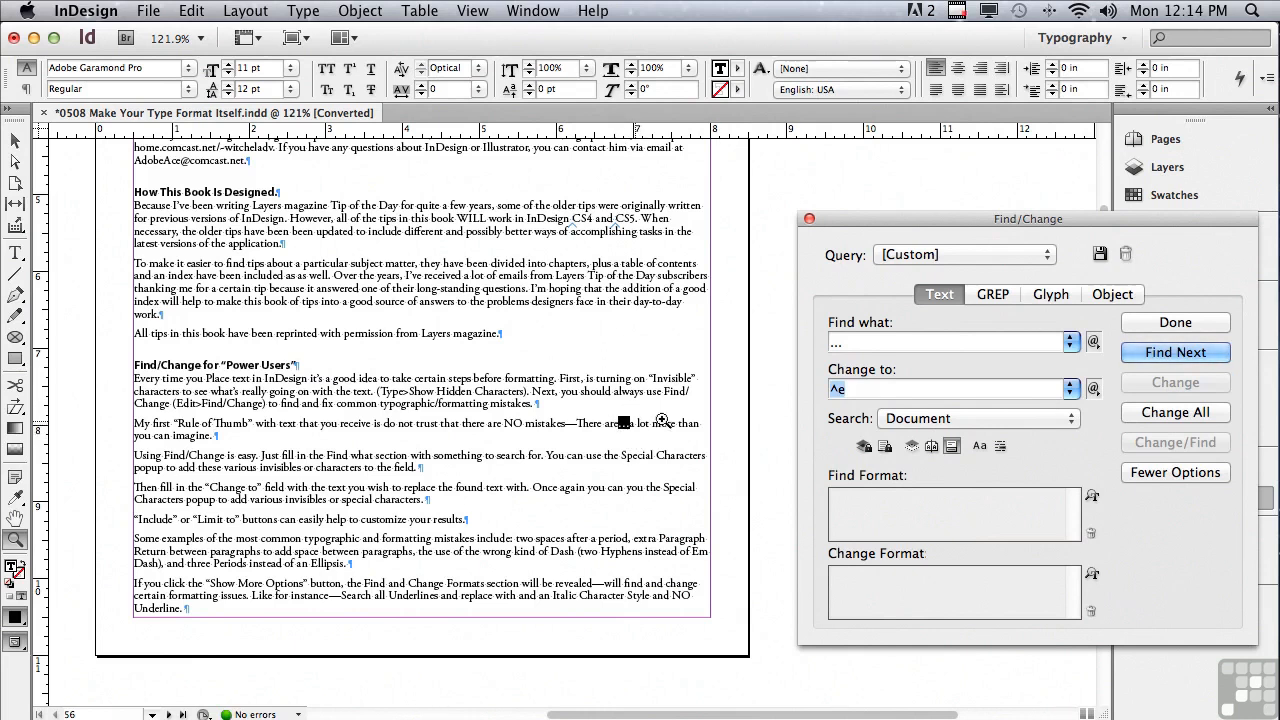
click(1150, 355)
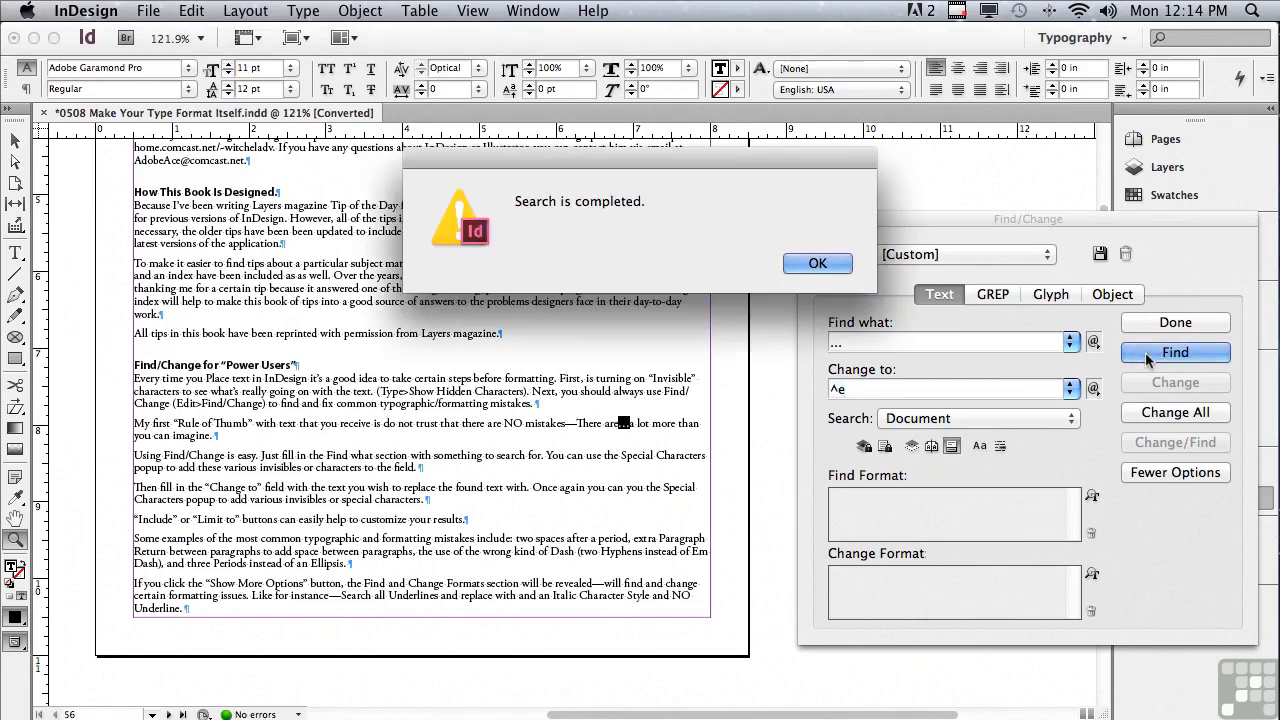
click(826, 265)
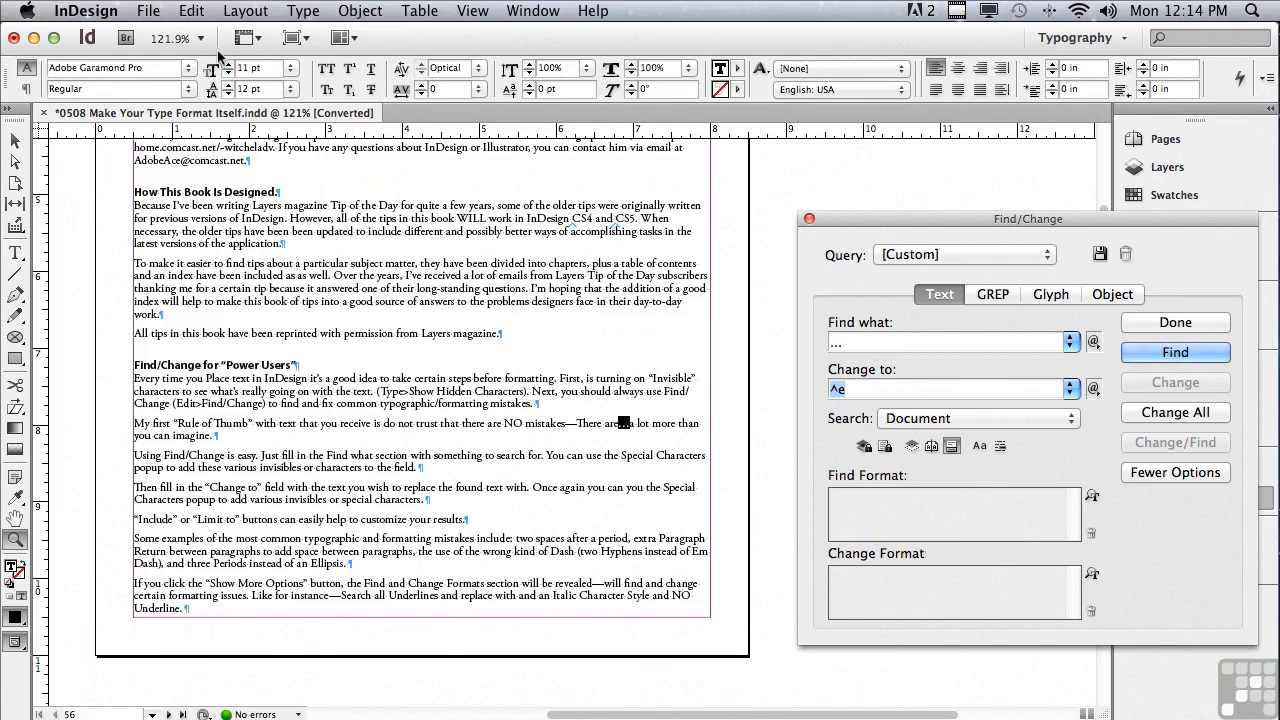
Start a spelling check with its search scope set to the whole document
click(193, 12)
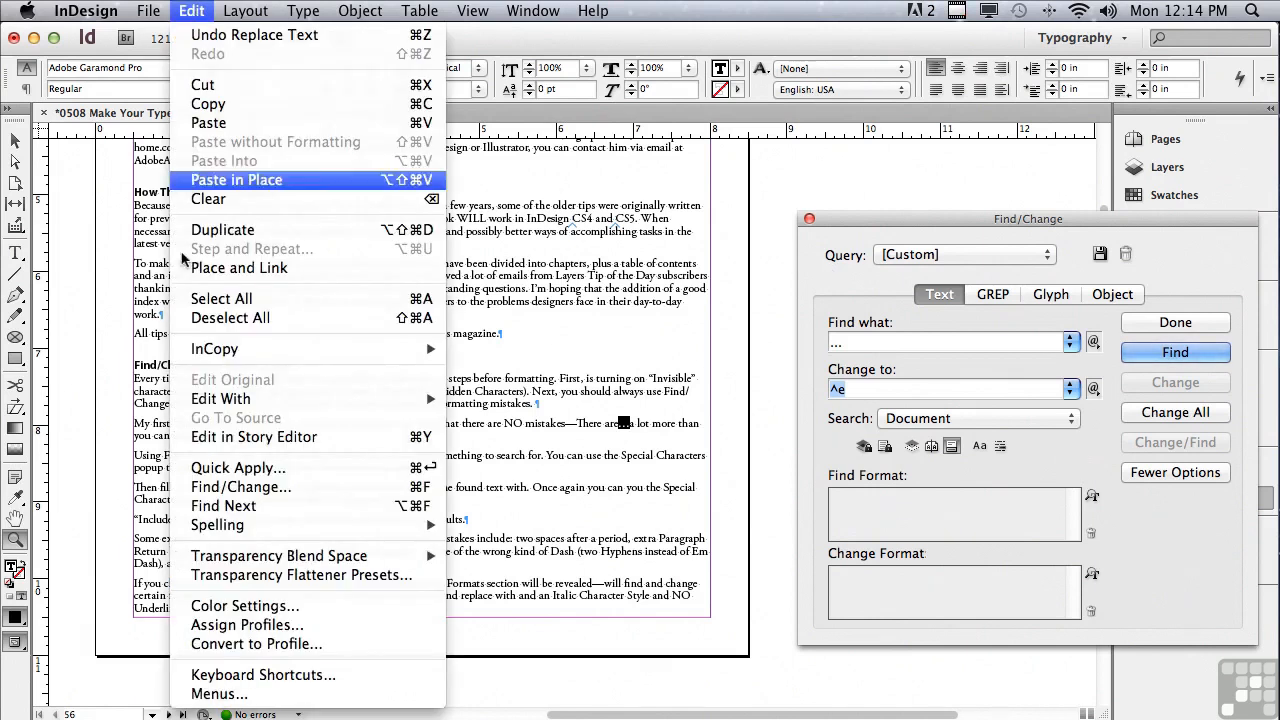
mouse_move(213, 527)
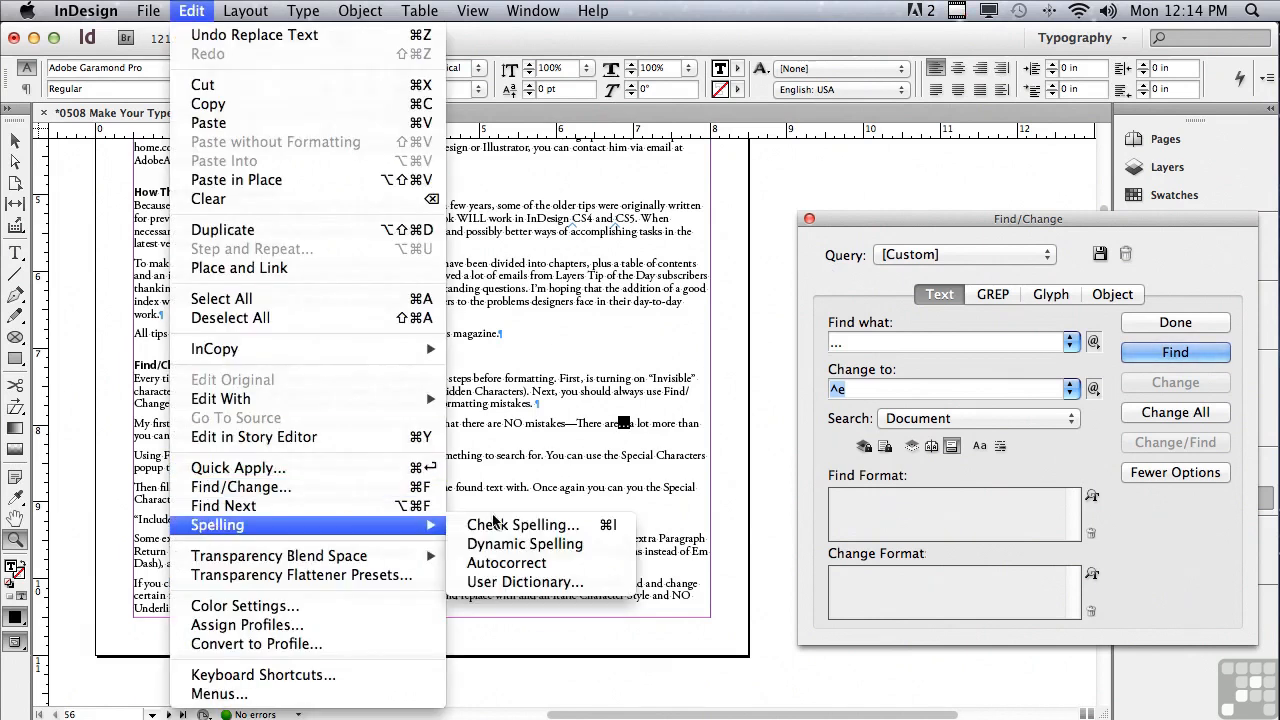
click(494, 524)
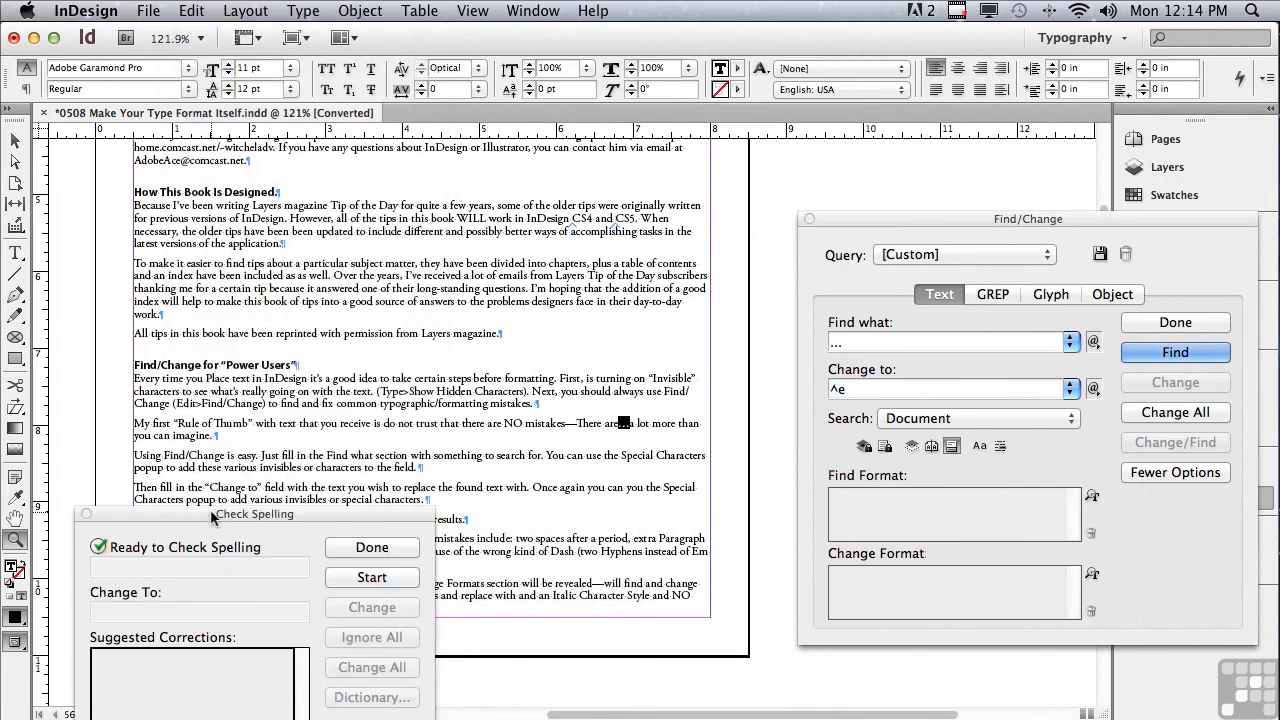
drag(212, 520, 244, 349)
click(369, 409)
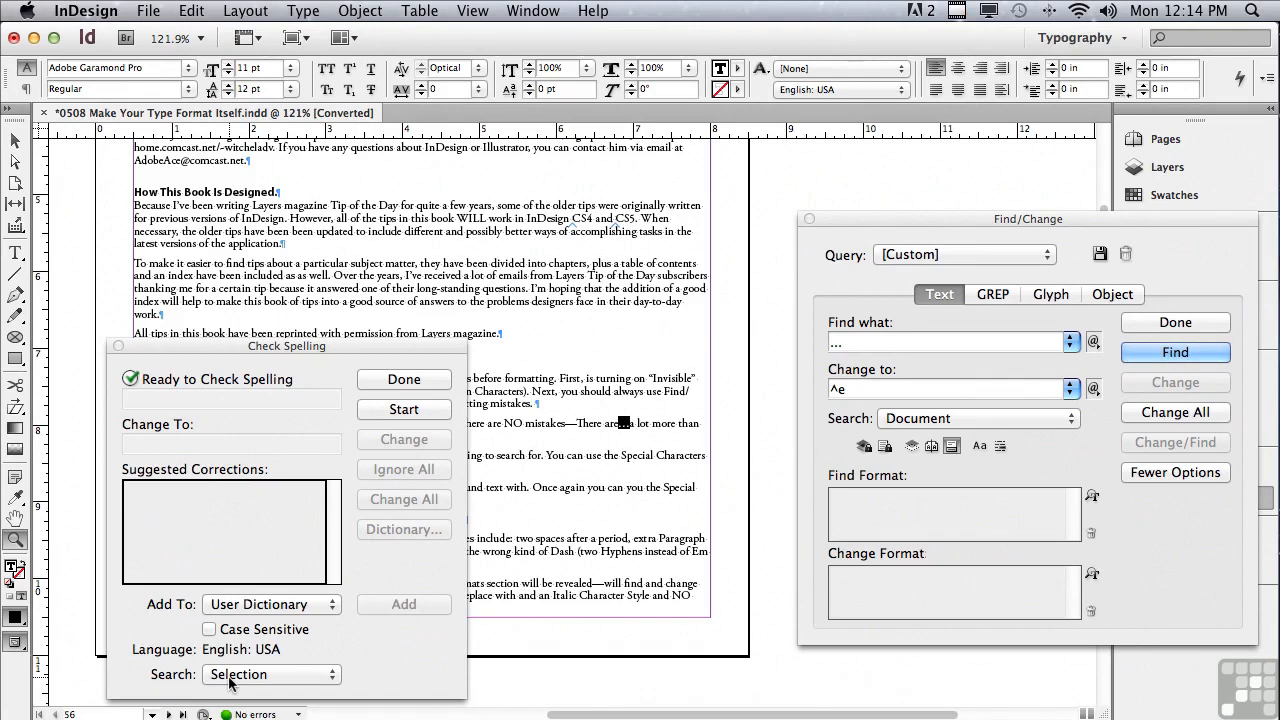
click(230, 676)
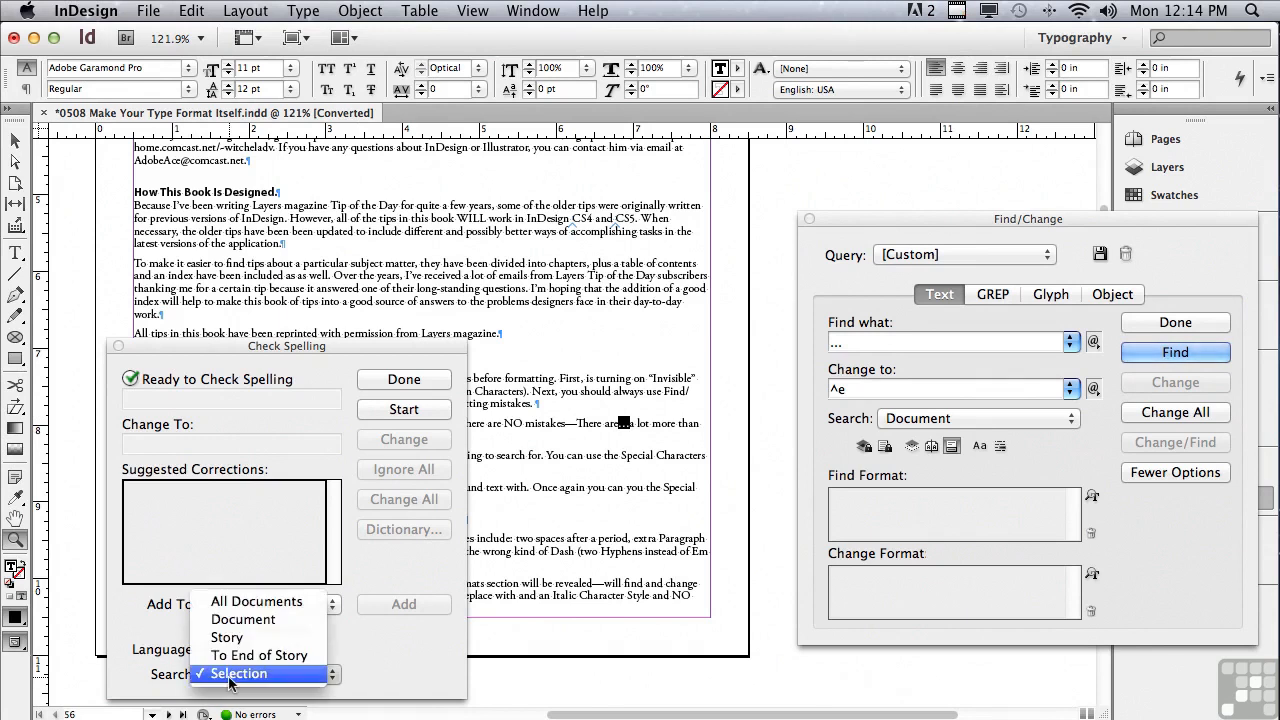
click(228, 620)
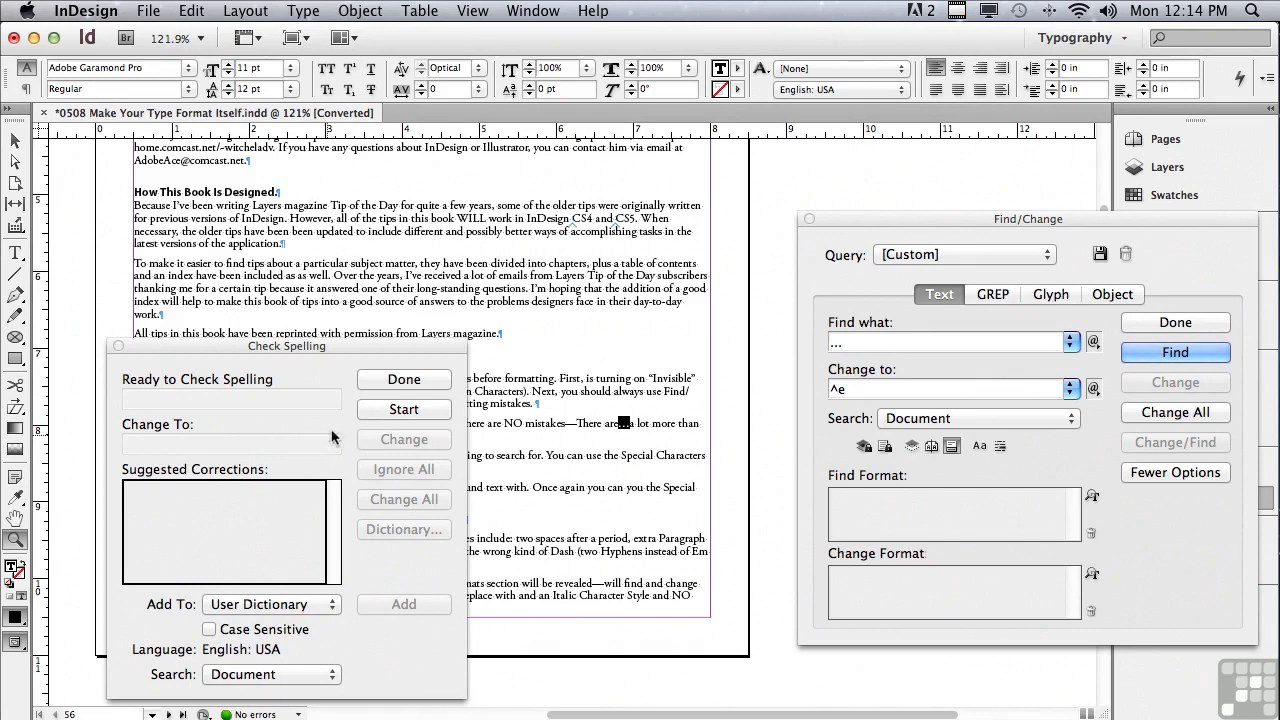
click(372, 410)
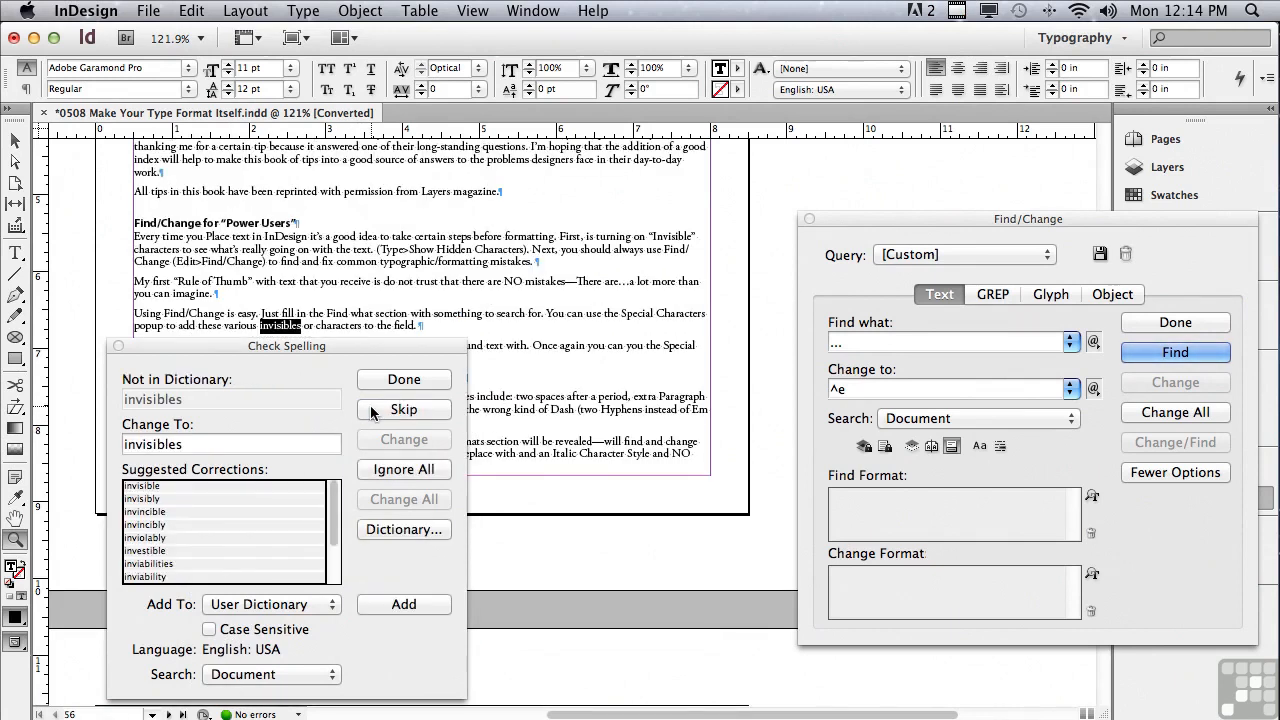
Correct every occurrence of "invisibles" to the suggested spelling "invisible"
click(143, 487)
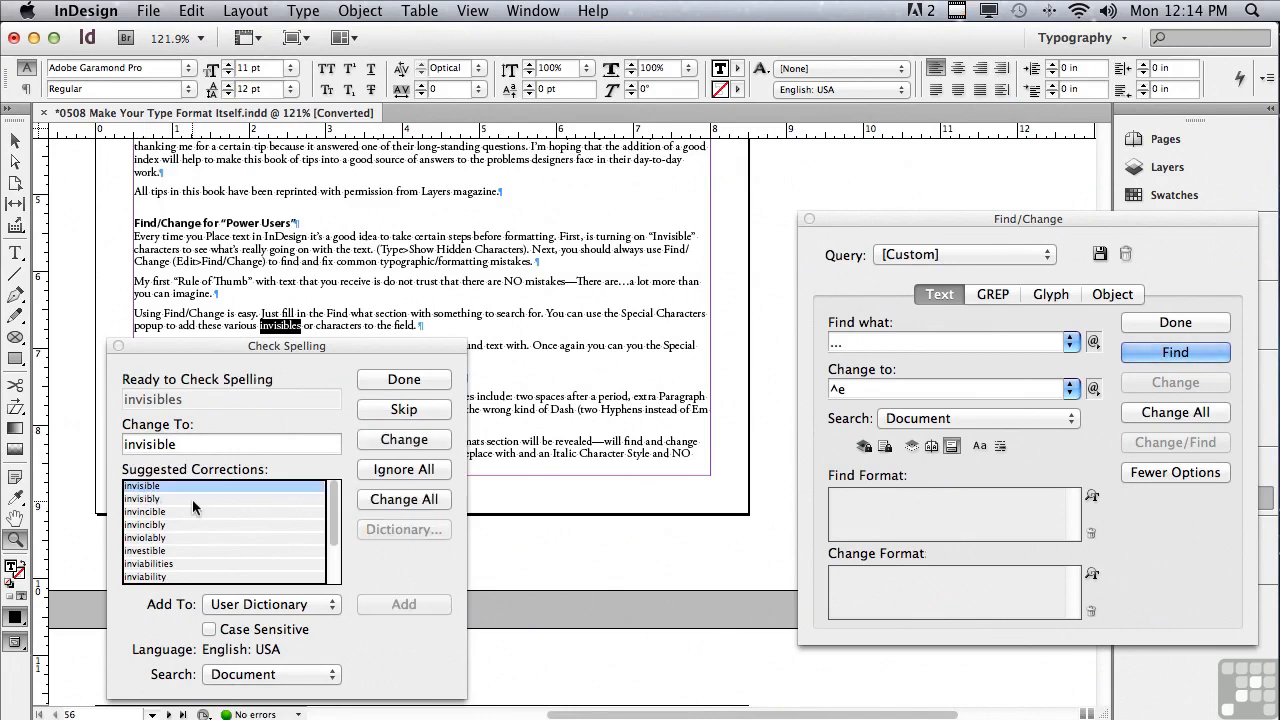
click(380, 500)
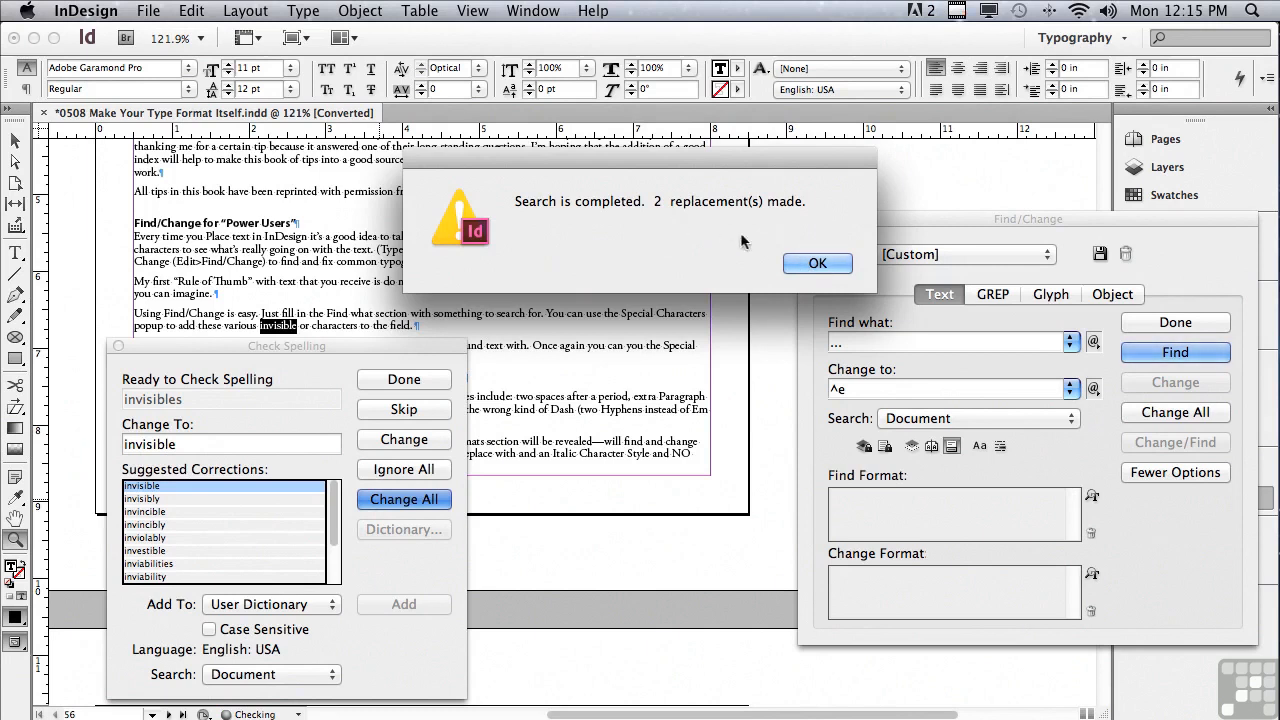
click(795, 268)
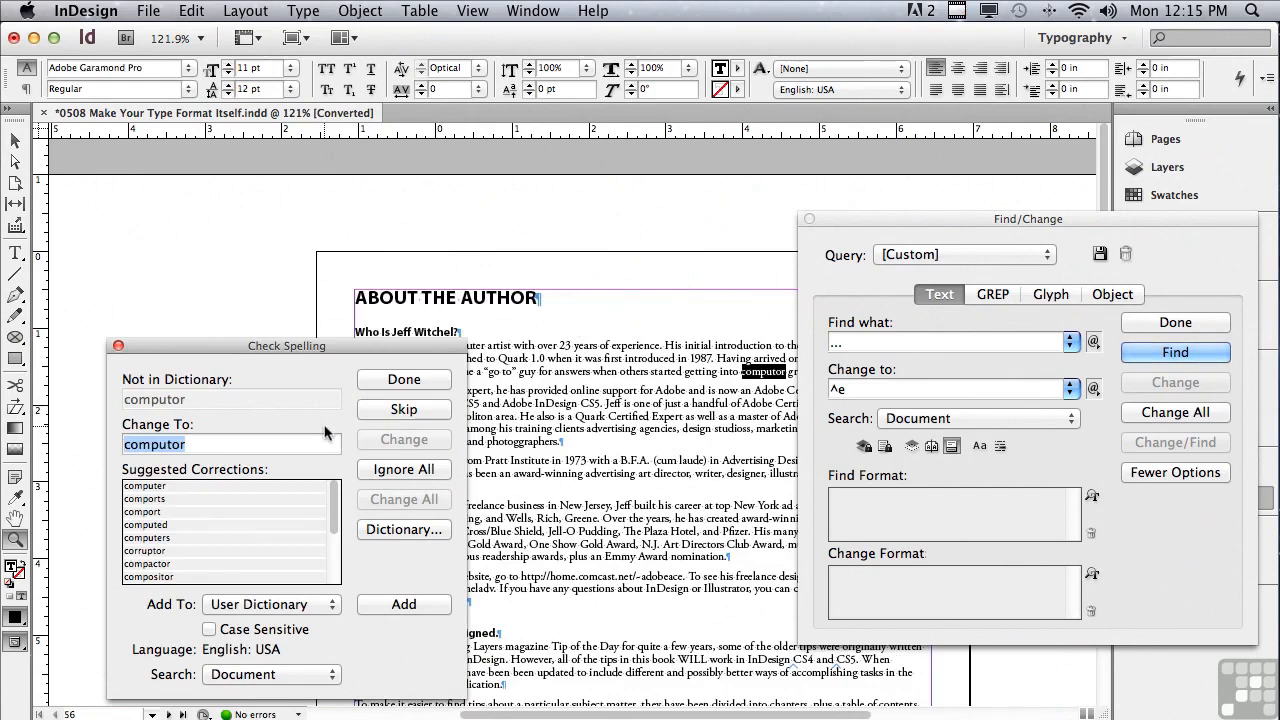
Correct every occurrence of "computor" to the suggested spelling "computer"
click(148, 487)
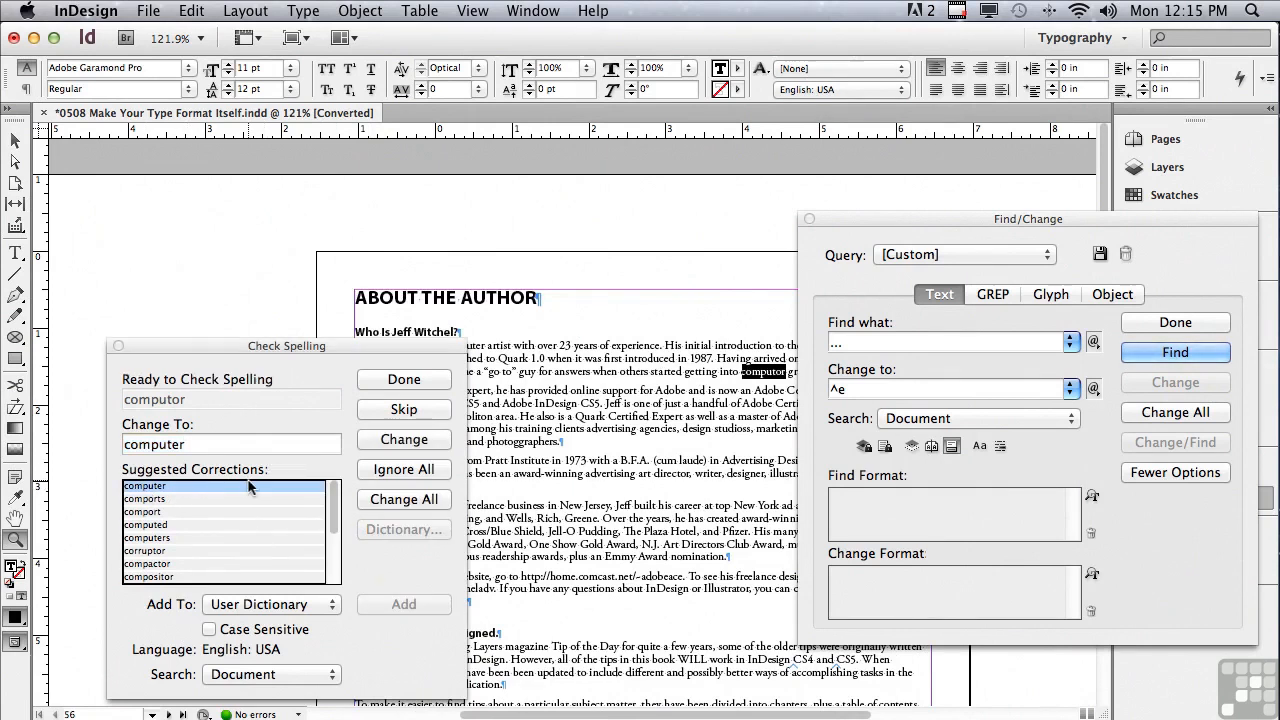
click(380, 500)
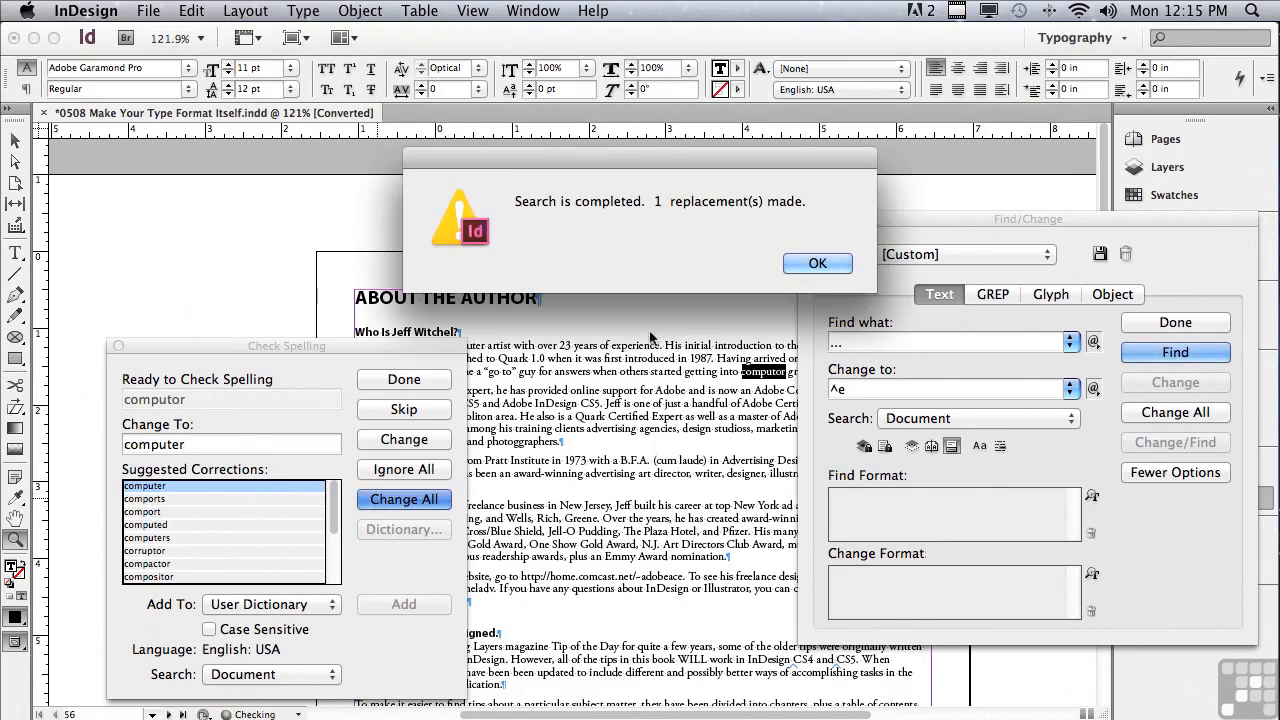
click(817, 264)
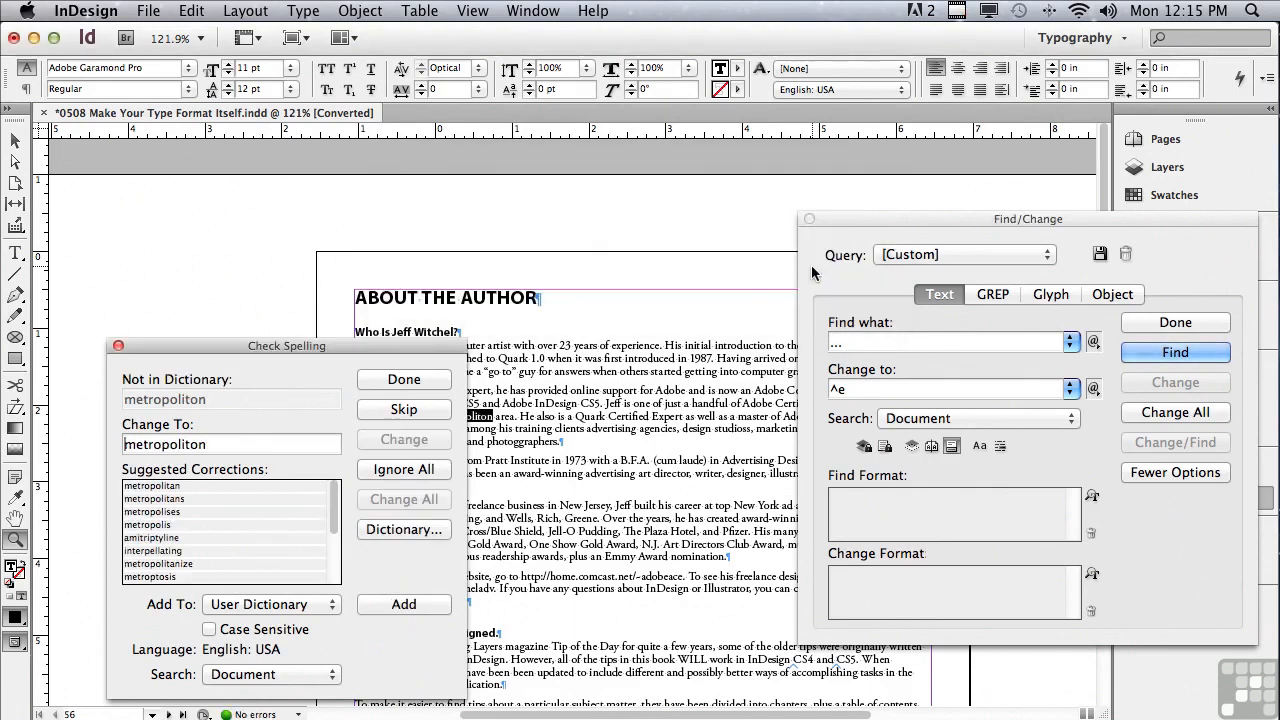